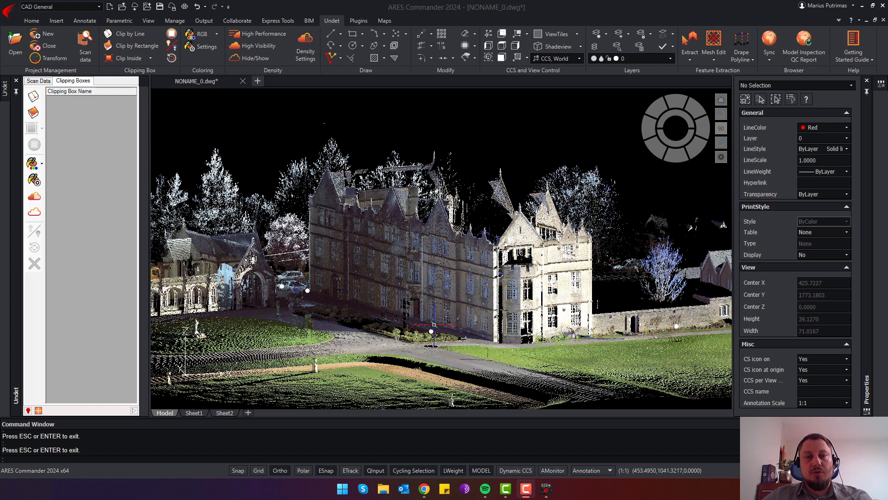
Color the point cloud in Greyscale and set the model to the top view
middle_drag(446, 325, 441, 318)
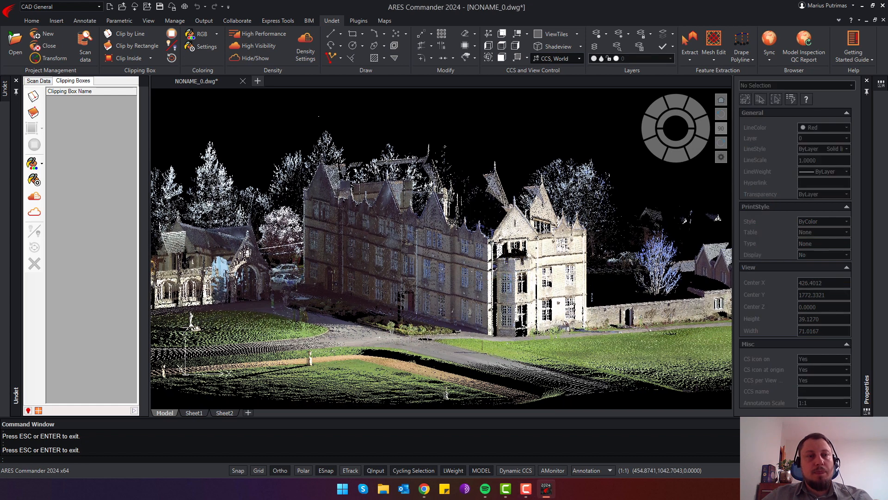
click(217, 33)
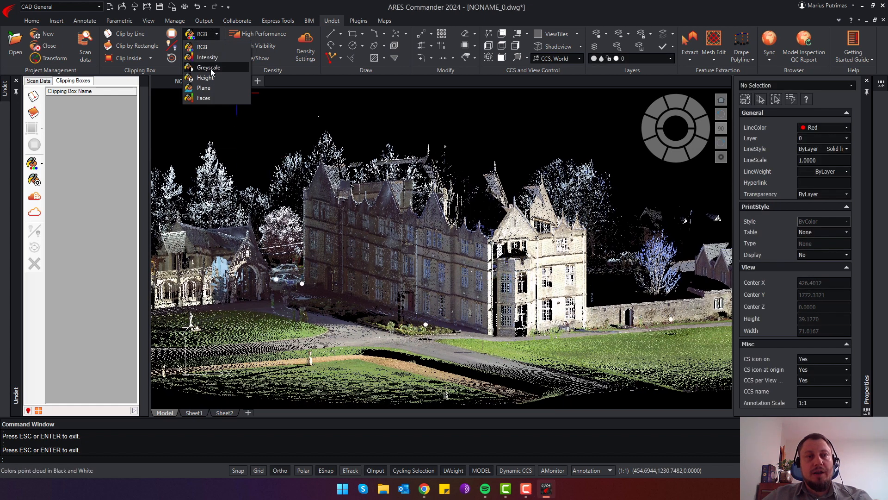
click(214, 73)
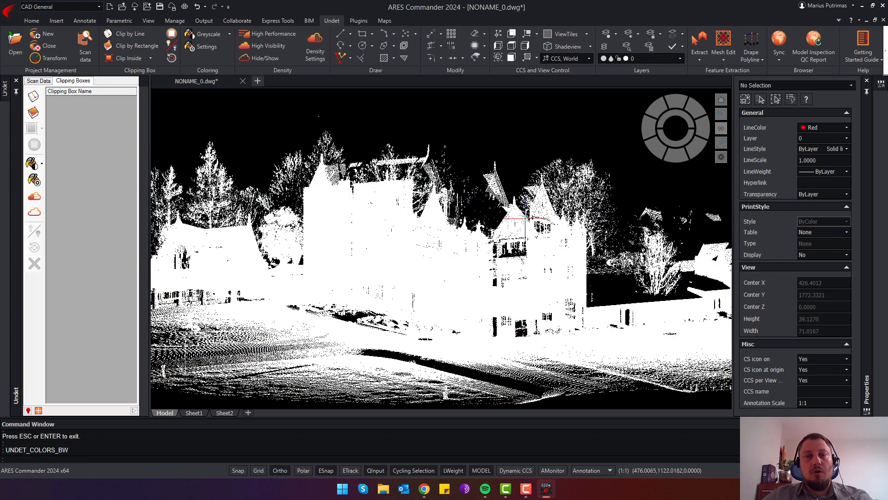
click(512, 46)
scroll(449, 261, up, 2)
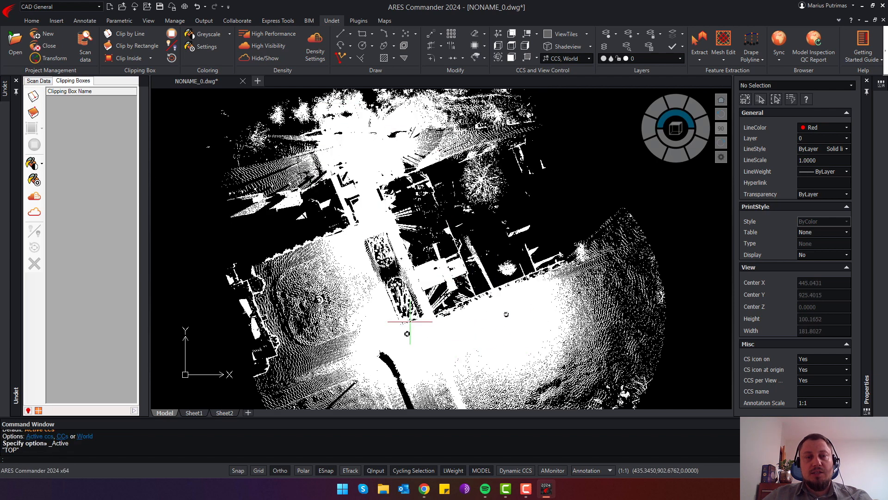
Increase the greyscale point cloud's transparency in the coloring settings so the building's wall outlines stand out in plan
click(206, 47)
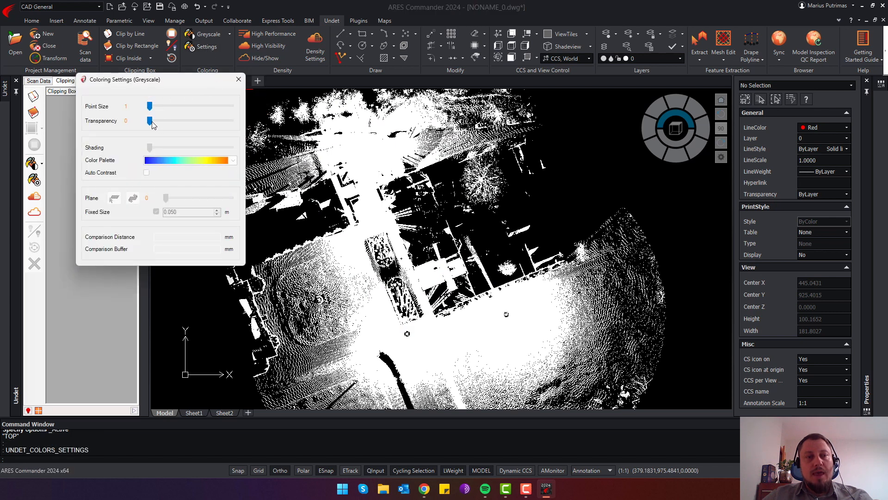
click(238, 79)
scroll(444, 302, up, 5)
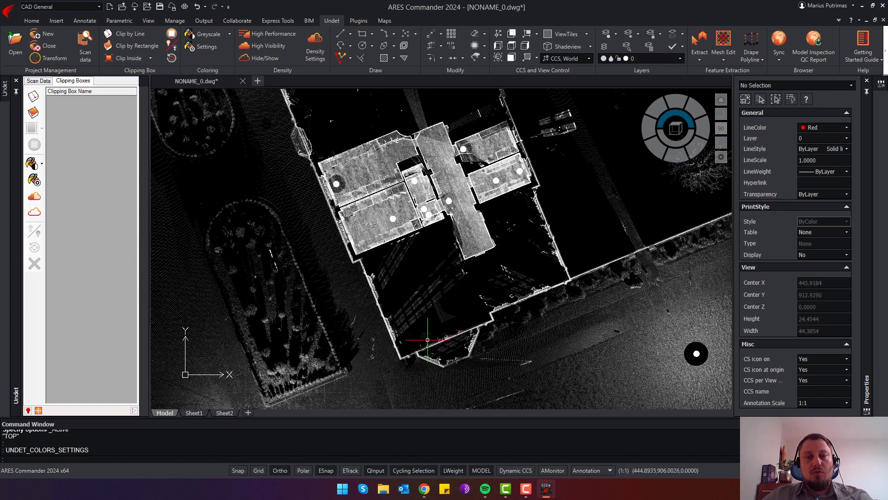
scroll(564, 288, up, 5)
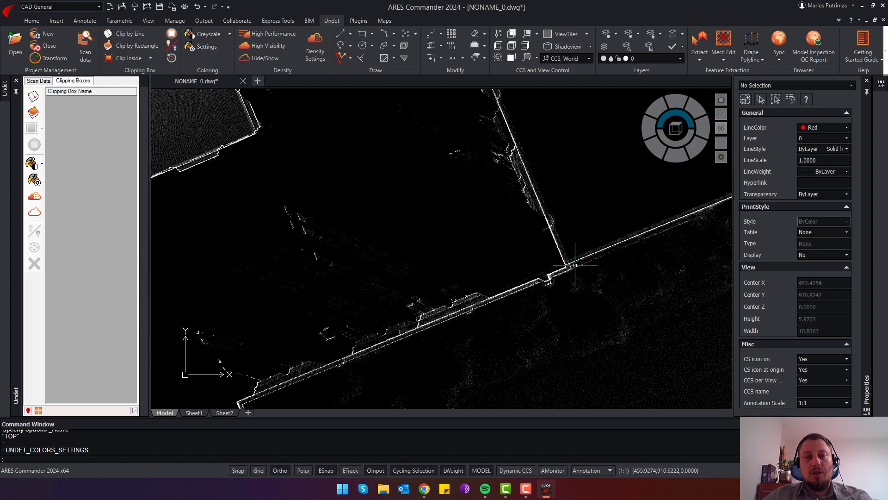
scroll(503, 299, down, 6)
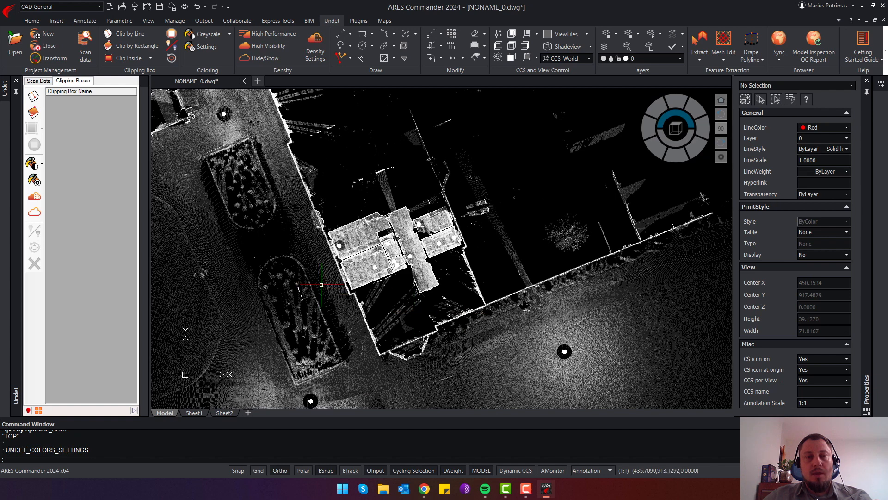
middle_drag(279, 198, 339, 245)
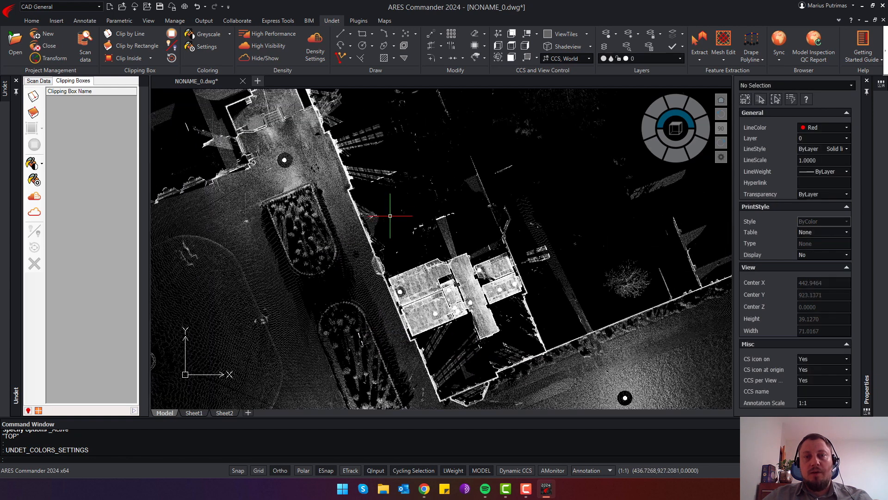
Start a custom coordinate system and place its origin at the outer corner where the long facade wall steps back
click(528, 59)
scroll(342, 200, up, 2)
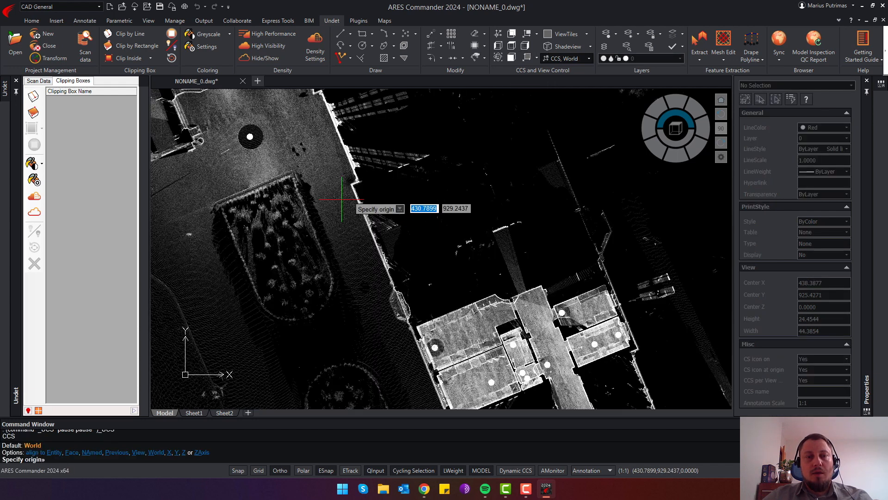
scroll(342, 200, down, 4)
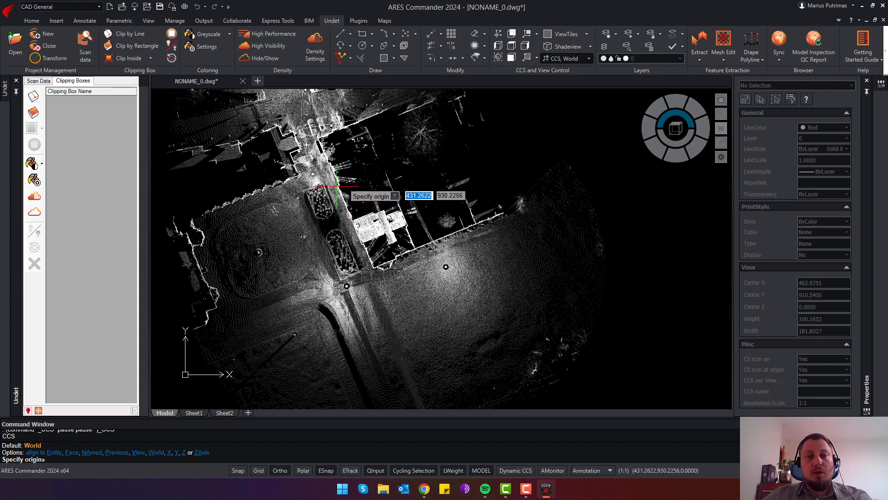
scroll(337, 187, up, 6)
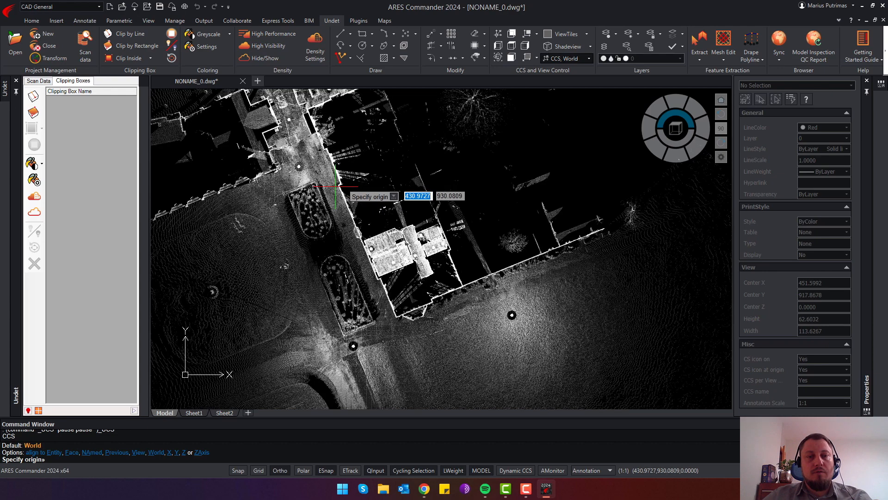
scroll(347, 194, up, 8)
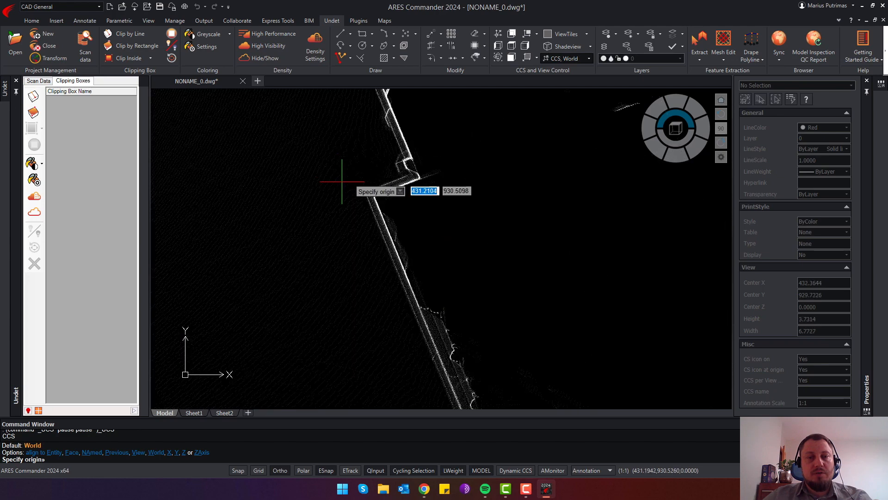
scroll(373, 192, up, 6)
scroll(376, 189, down, 3)
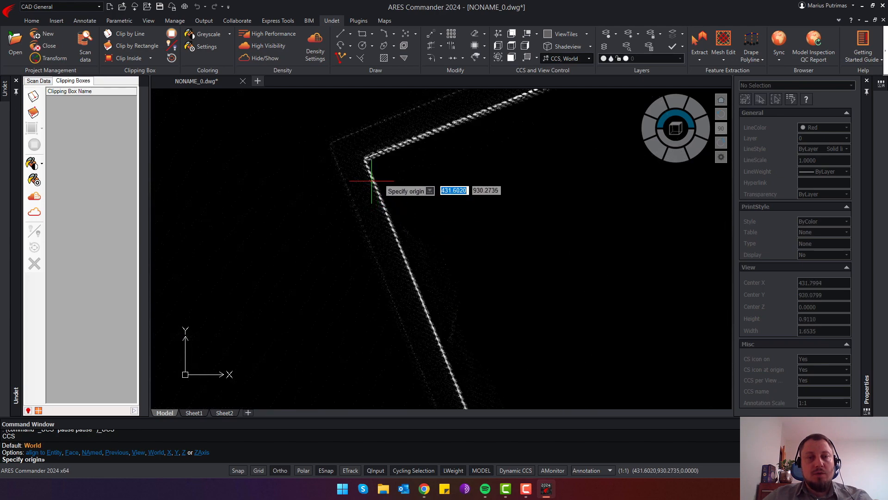
click(370, 169)
Turn Ortho off, align the coordinate system's X-axis along the long facade wall, and orient the plan view to it
scroll(397, 263, down, 5)
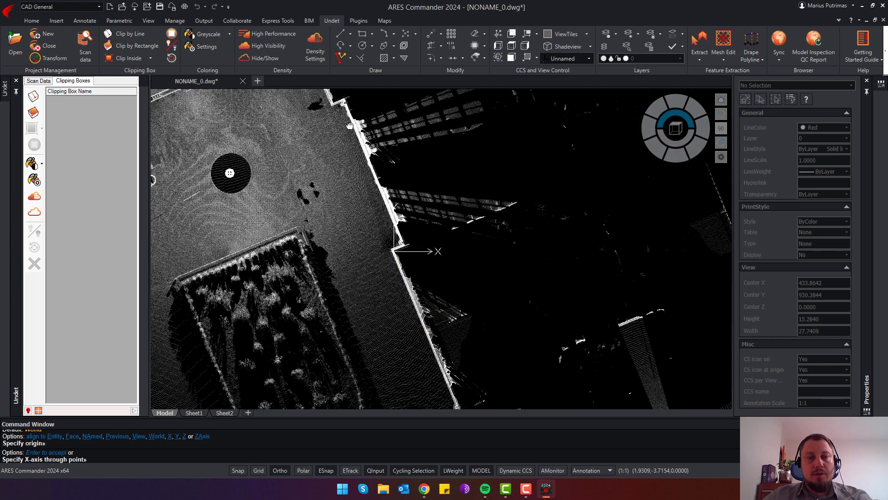
middle_drag(428, 324, 345, 123)
middle_drag(401, 307, 347, 144)
key(F8)
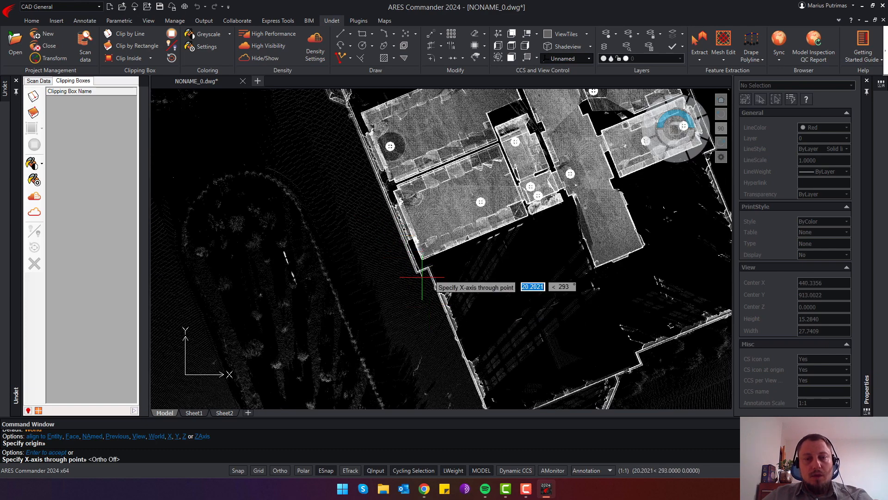
scroll(419, 284, up, 8)
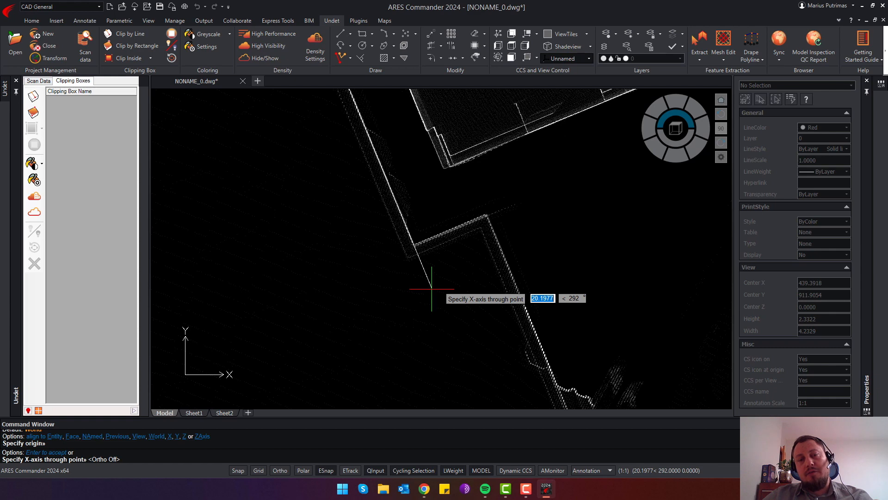
click(432, 289)
scroll(437, 262, up, 4)
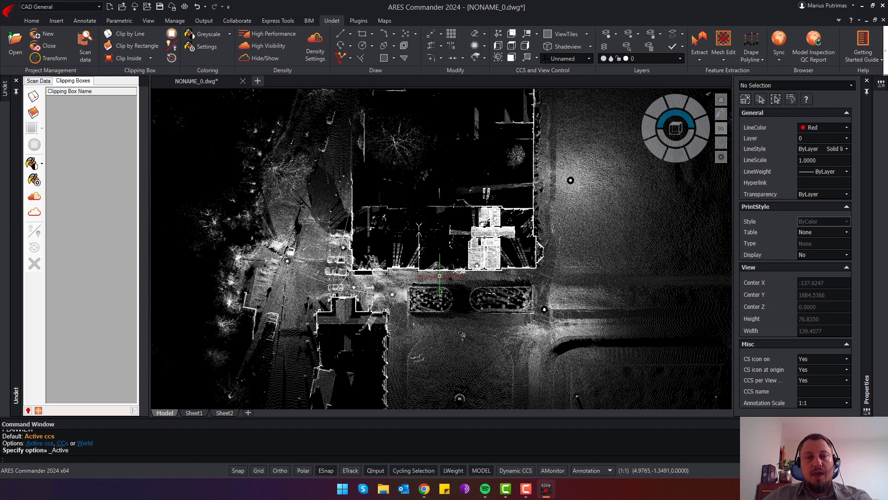
scroll(439, 277, up, 2)
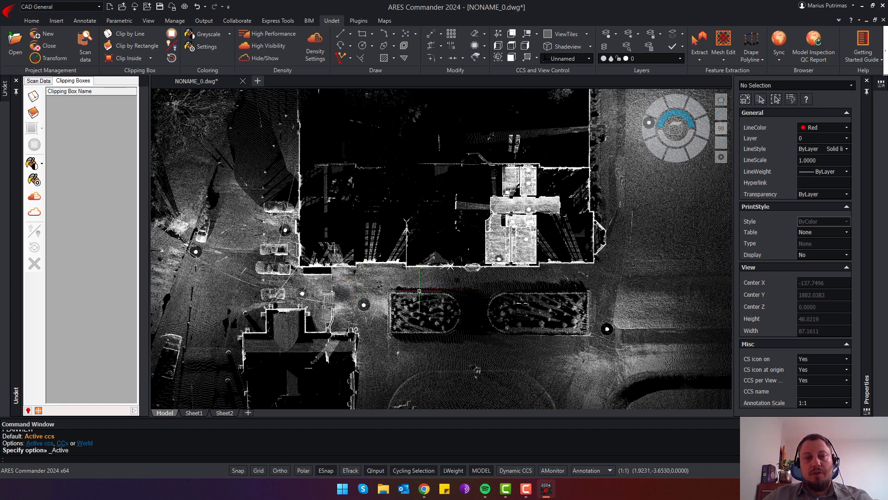
key(Escape)
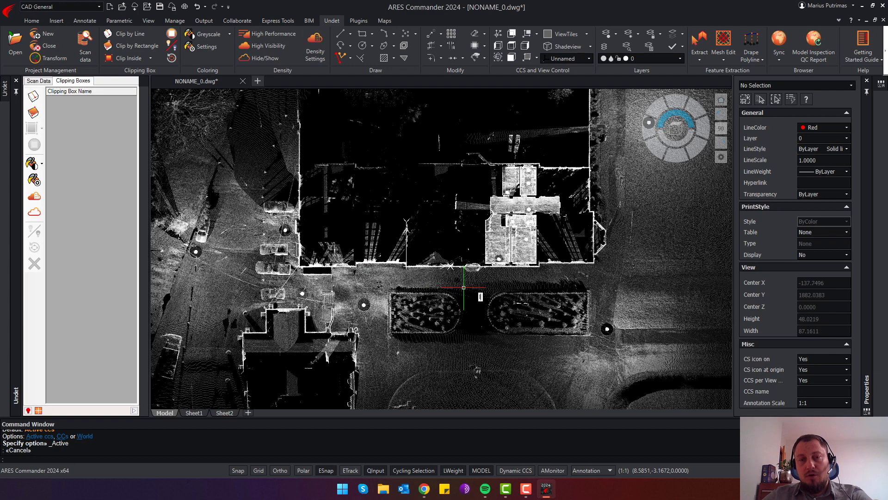
With Ortho on, draw a vertical line from the outer step corner along the bay-window end wall, extending past the facade corner
text(L)
key(Return)
scroll(576, 183, up, 4)
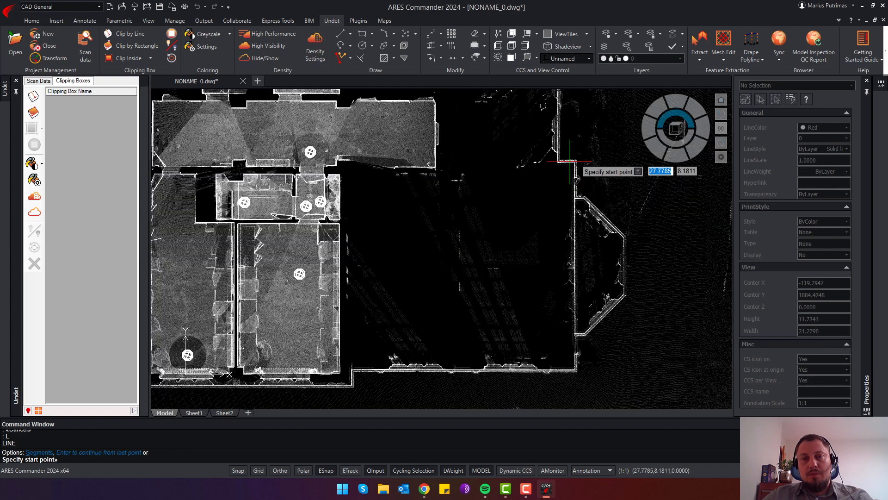
scroll(575, 161, up, 3)
click(579, 151)
scroll(586, 222, down, 3)
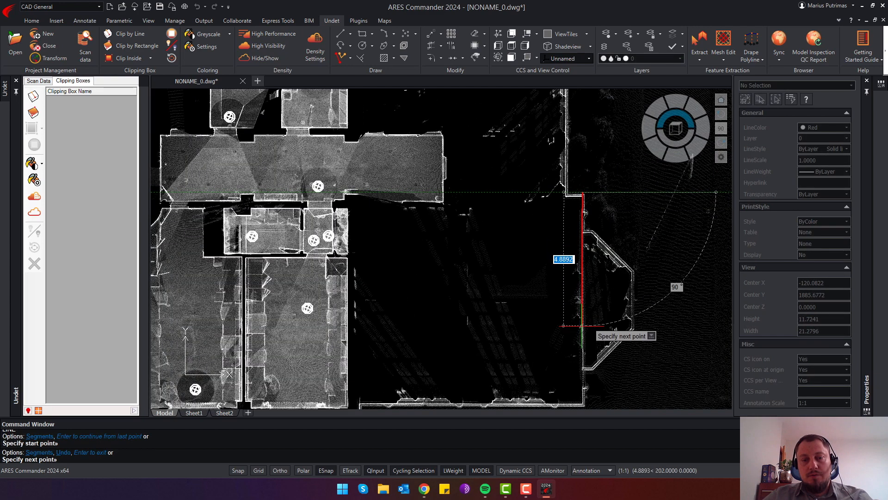
middle_drag(582, 366, 555, 220)
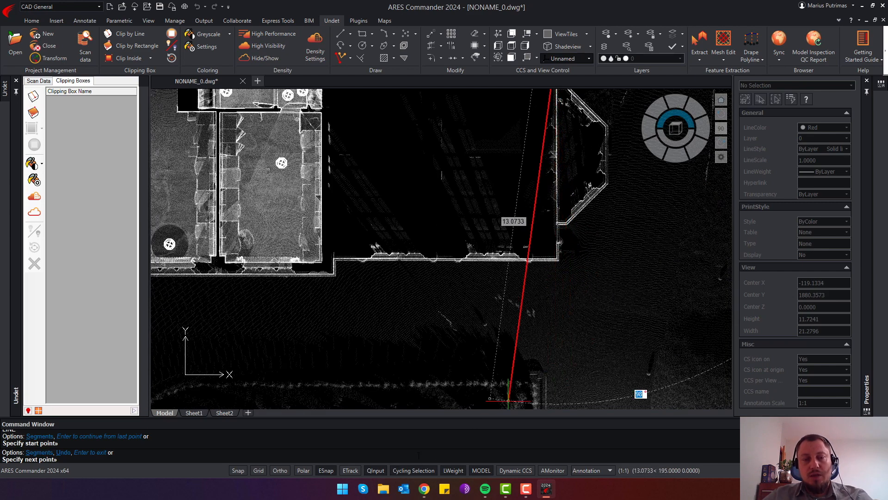
key(F8)
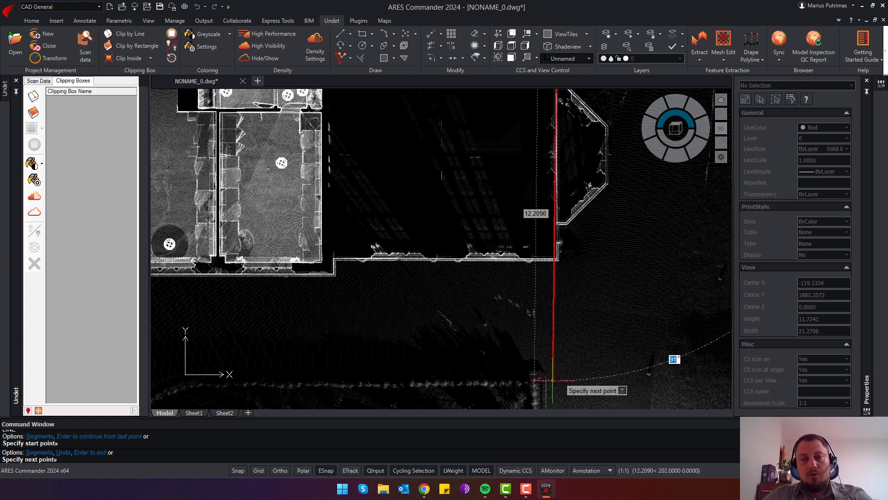
key(Escape)
scroll(553, 259, up, 4)
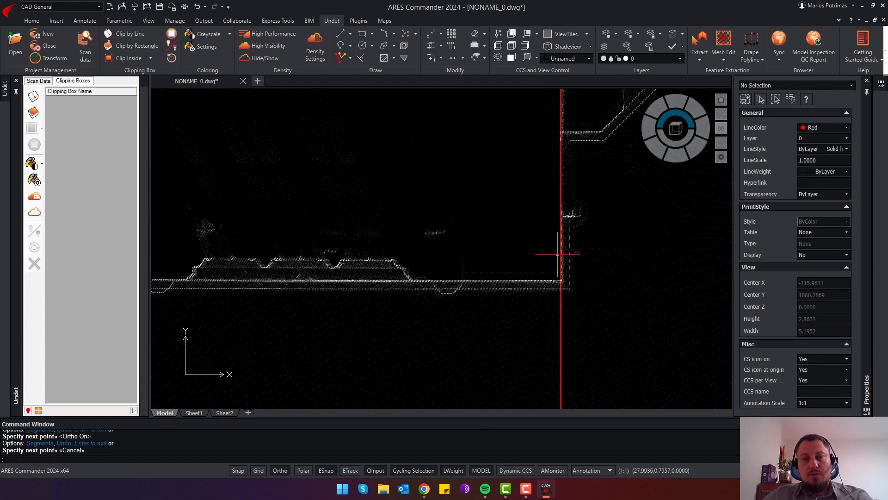
scroll(551, 220, down, 2)
scroll(481, 166, down, 2)
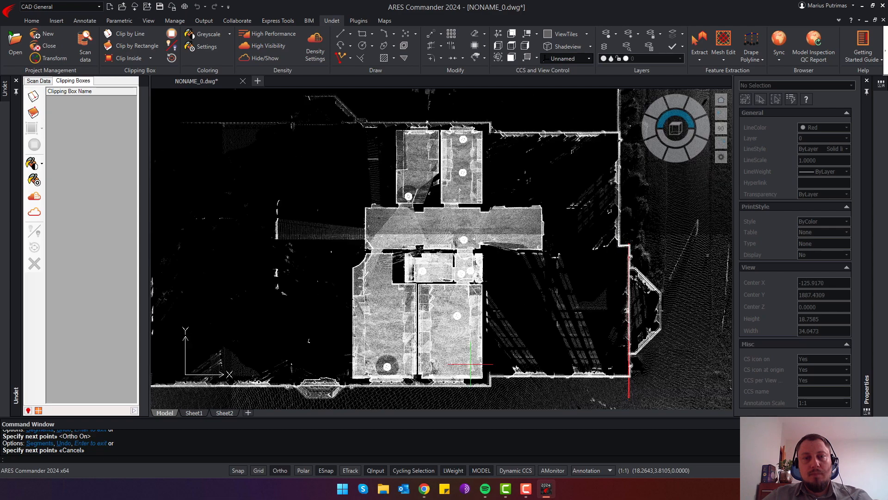
Draw a horizontal line from the rear step corner along the wall behind the two small scanned rooms
key(Return)
scroll(481, 165, up, 2)
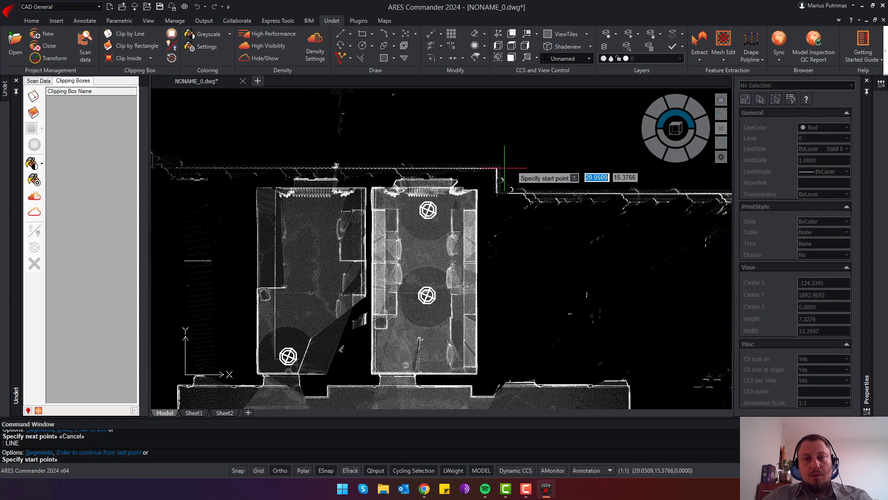
click(496, 174)
scroll(479, 175, down, 2)
click(236, 174)
key(Escape)
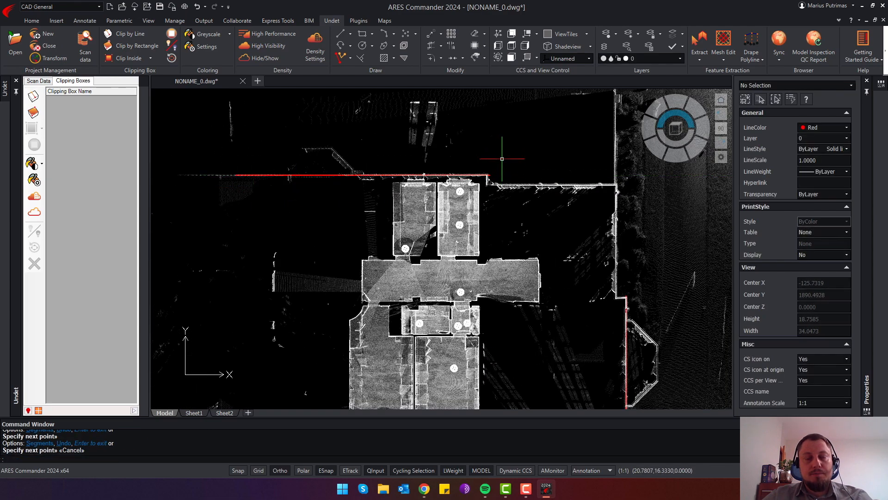
Draw a horizontal line along the set-back section of the rear wall, extending past both of its ends
scroll(489, 168, up, 3)
scroll(429, 208, down, 2)
key(Return)
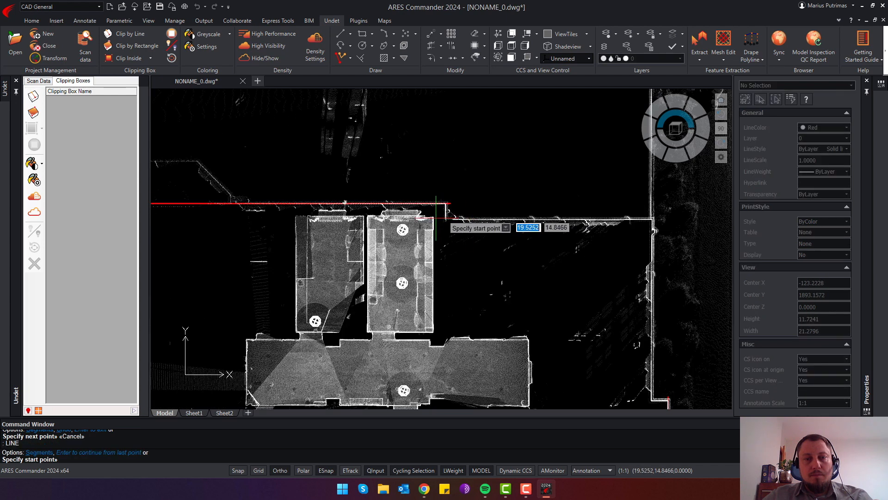
click(435, 219)
click(671, 219)
key(Escape)
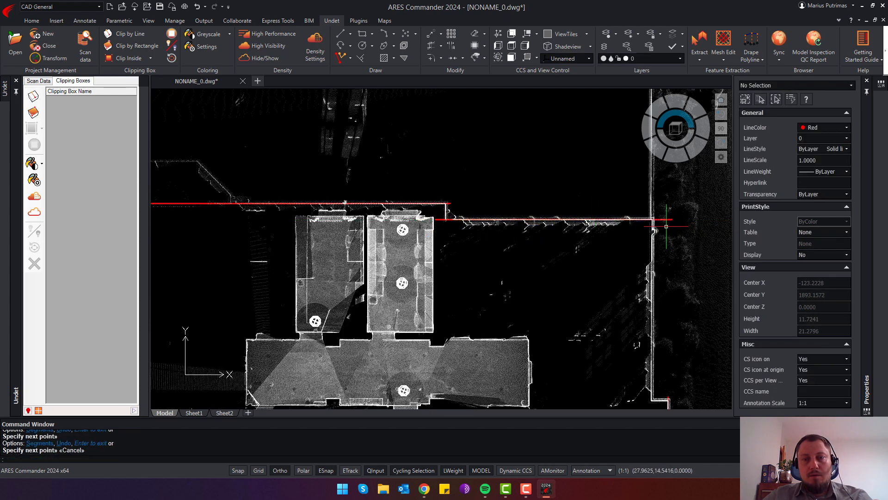
Examine the end wall from the rear corner to the facade corner against the vertical line drawn beside the bay window
scroll(662, 225, up, 4)
middle_drag(576, 298, 536, 108)
scroll(554, 259, down, 1)
middle_drag(562, 313, 514, 109)
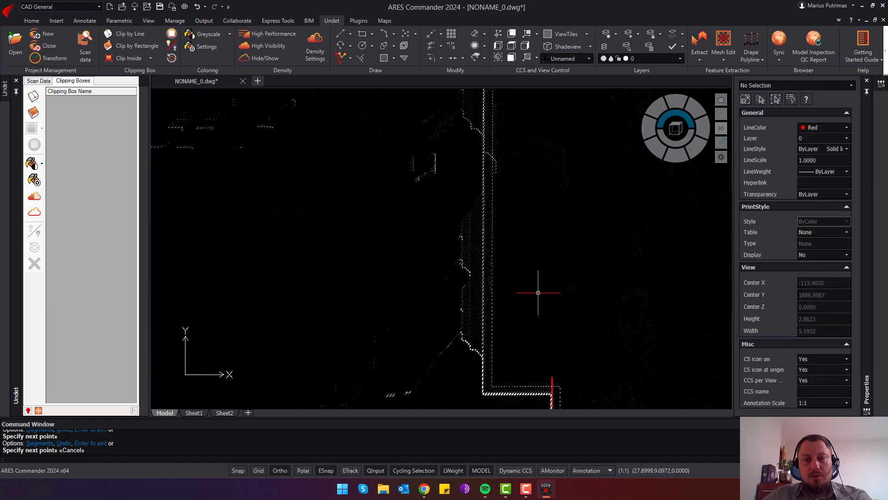
middle_drag(537, 296, 481, 99)
scroll(531, 275, up, 1)
scroll(531, 274, down, 3)
middle_drag(501, 310, 477, 125)
scroll(491, 359, up, 3)
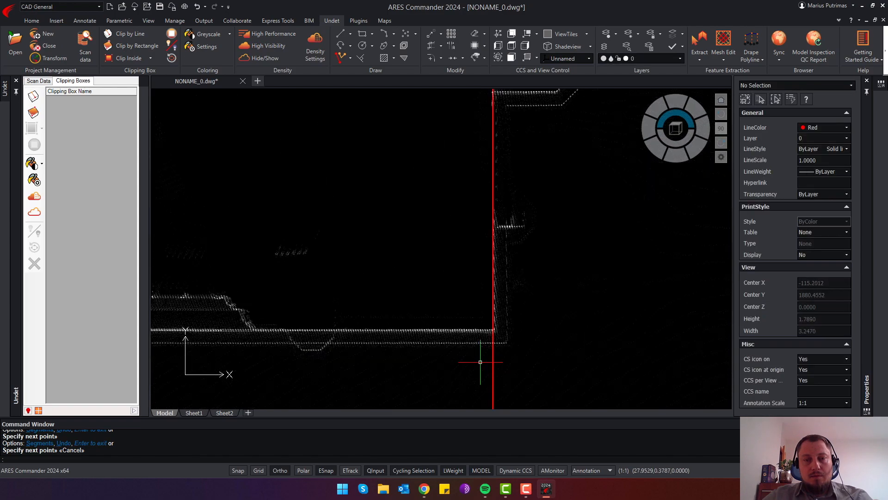
scroll(488, 333, down, 5)
scroll(359, 287, down, 1)
scroll(293, 243, up, 2)
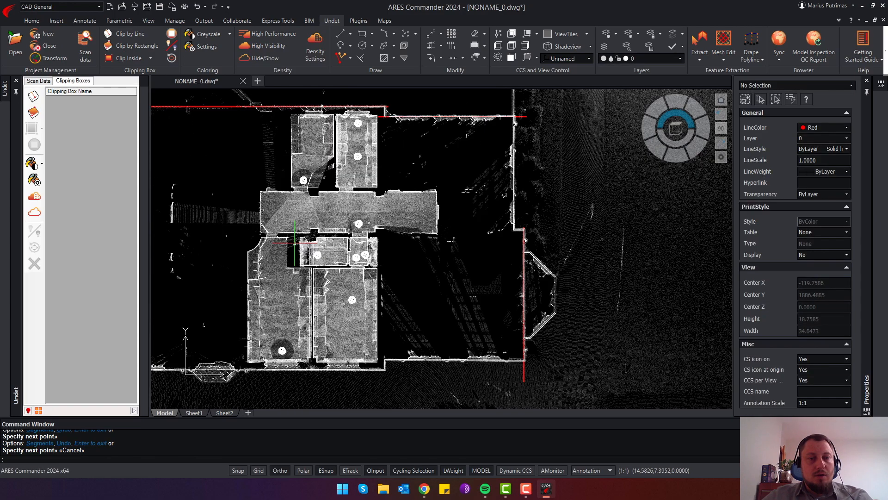
Draw a horizontal line along the corridor wall facing the small rooms, extending past both of the corridor's ends
text(l)
key(Return)
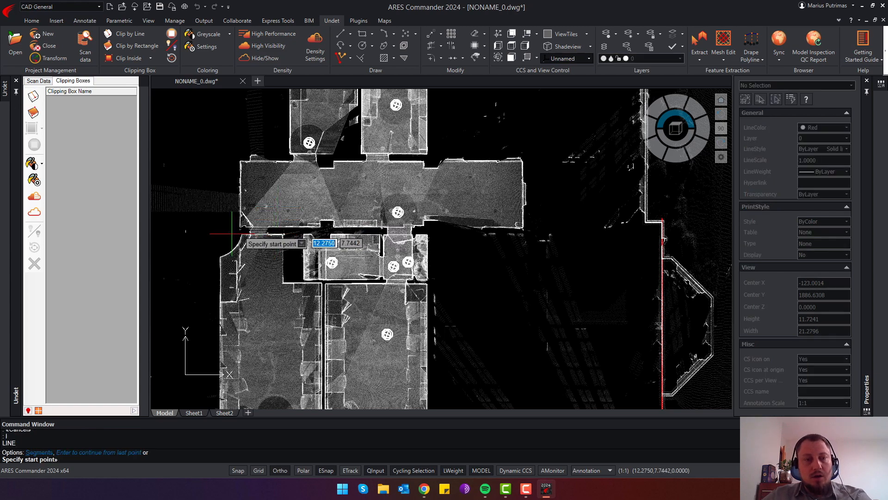
scroll(233, 222, up, 2)
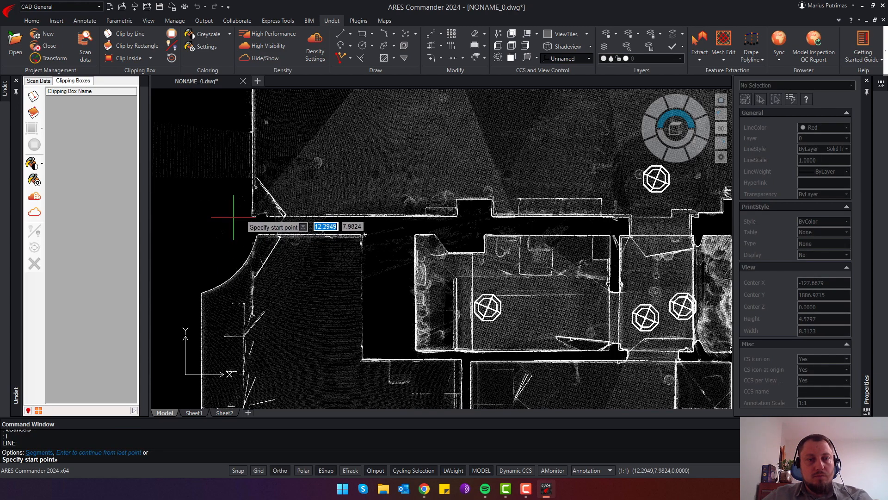
click(233, 216)
scroll(233, 216, down, 2)
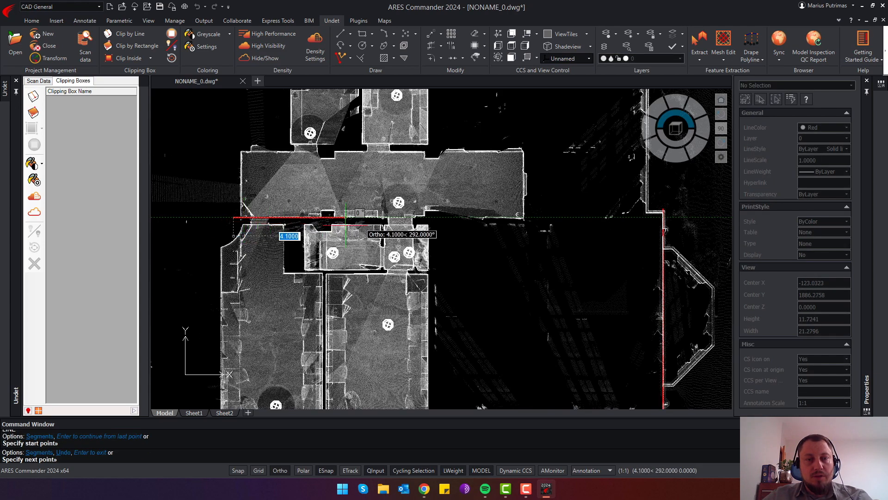
click(592, 262)
key(Escape)
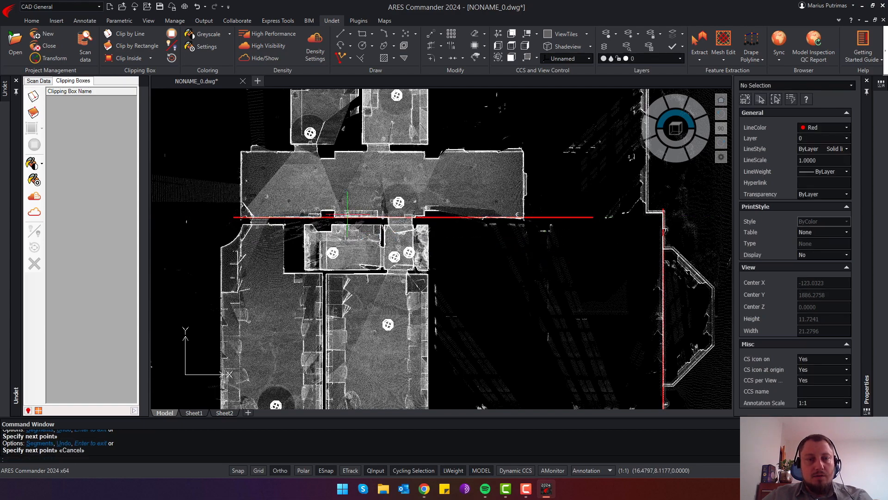
scroll(351, 218, up, 4)
click(564, 227)
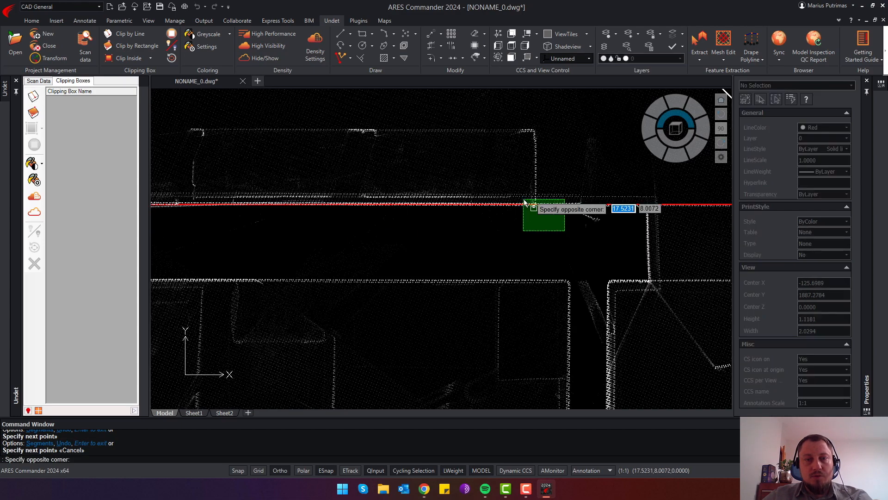
click(521, 196)
key(Escape)
Draw a vertical polyline along the partition between the small scanned rooms, extending down into the large room below
text(pl)
key(Return)
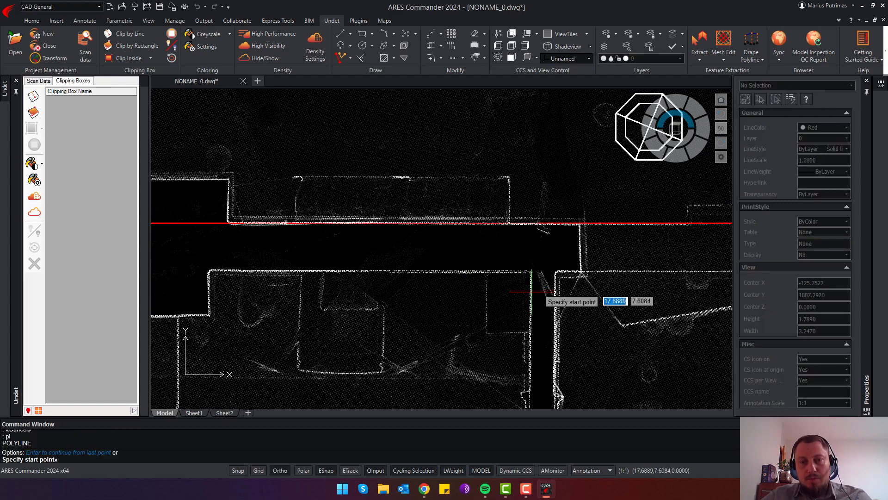
click(531, 294)
scroll(527, 316, down, 3)
middle_drag(527, 316, 509, 95)
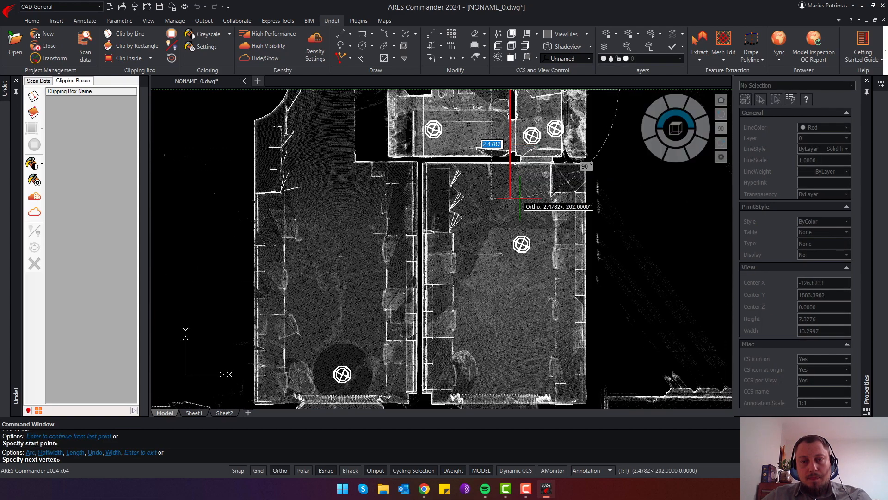
key(Escape)
scroll(528, 253, up, 5)
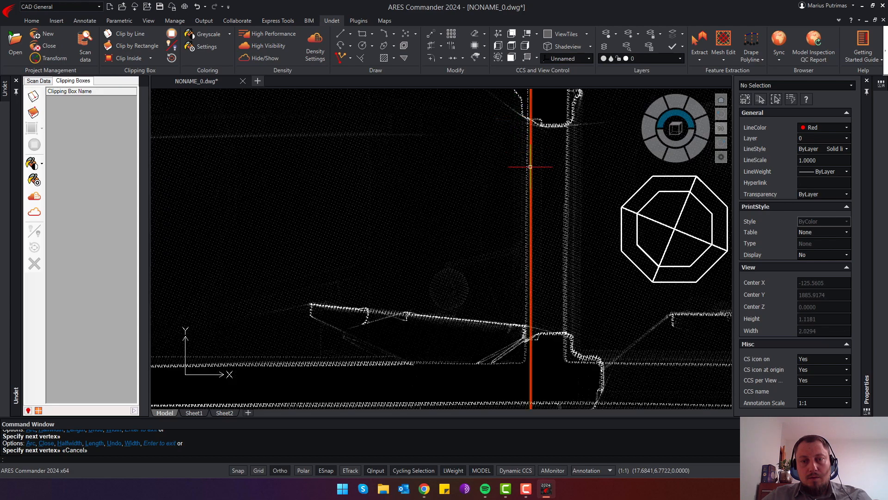
scroll(536, 250, down, 2)
middle_drag(515, 305, 496, 147)
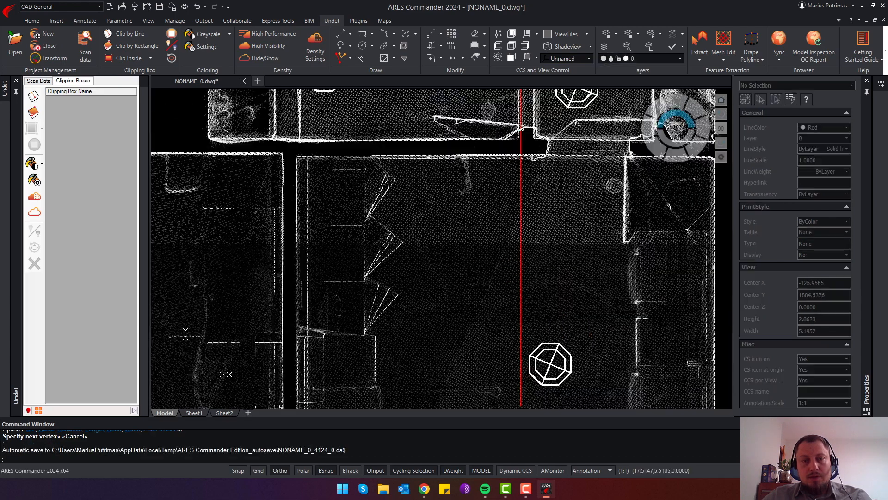
Draw a horizontal polyline along the inner face of the facade wall, spanning both large rooms and extending past their outer corners
scroll(467, 181, down, 2)
middle_drag(422, 315, 469, 219)
key(Escape)
click(484, 363)
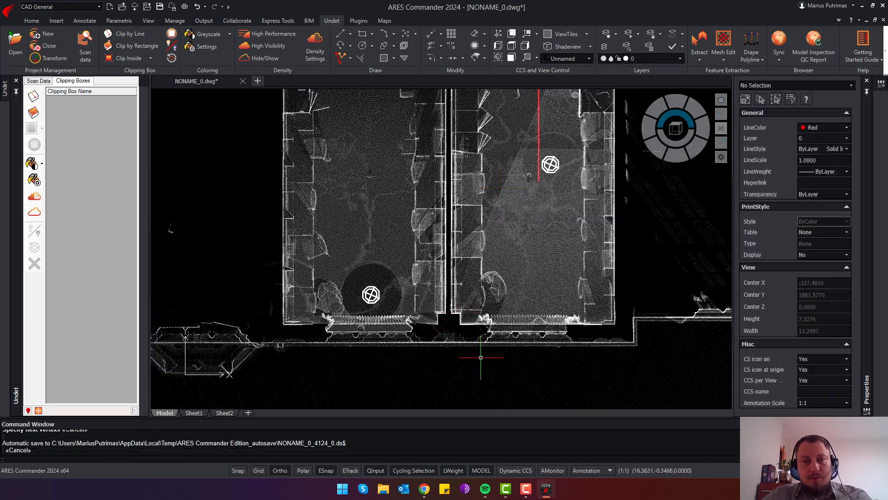
key(Escape)
key(Escape)
text(pl)
key(Return)
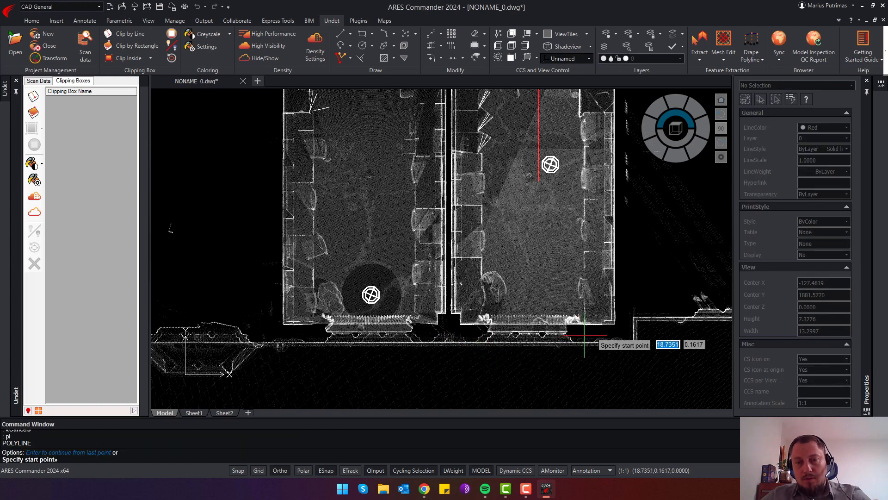
scroll(655, 344, up, 4)
click(676, 307)
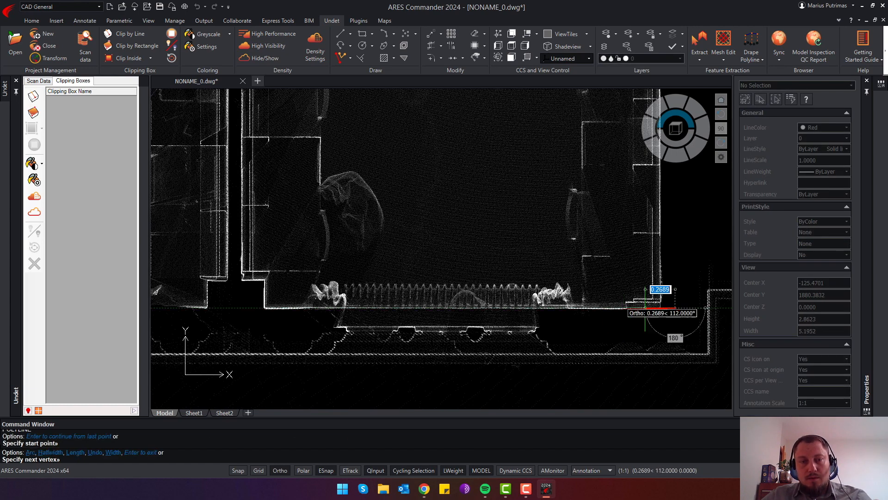
scroll(584, 303, down, 4)
click(236, 304)
key(Escape)
scroll(239, 349, up, 4)
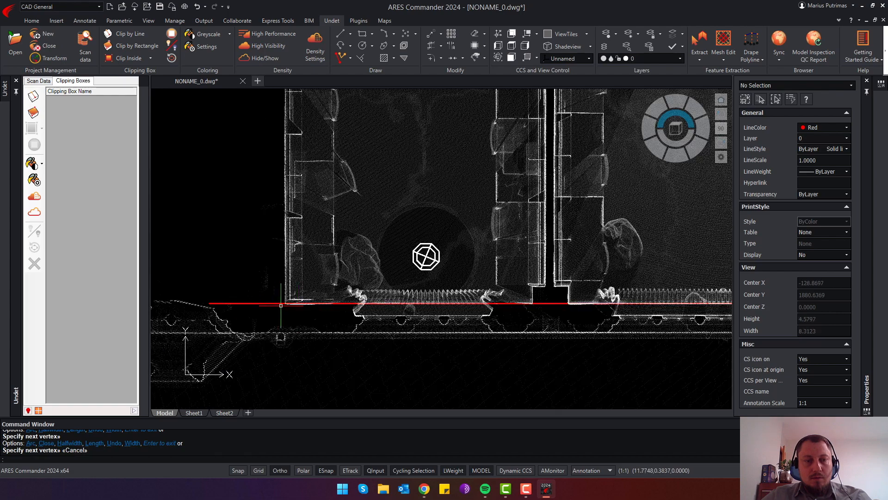
Draw a vertical polyline about 16 units long down the end wall opposite the bay window, ending just past the facade corner
scroll(318, 305, down, 6)
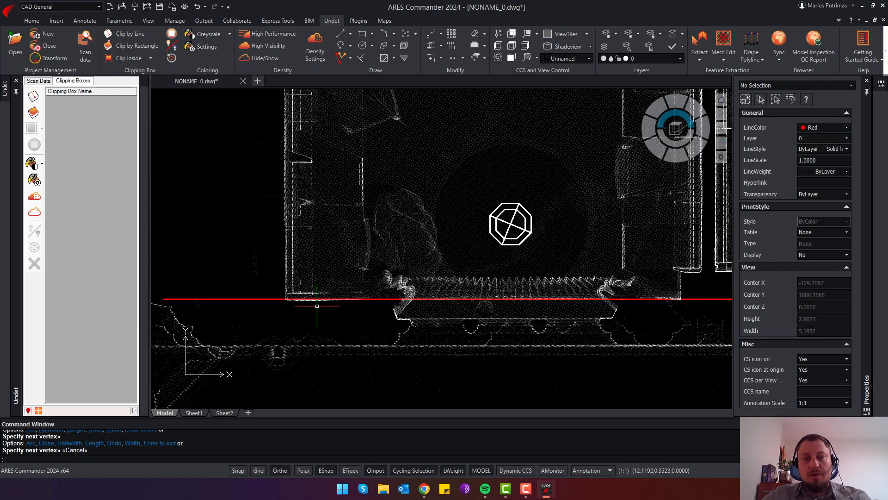
middle_drag(430, 275, 530, 285)
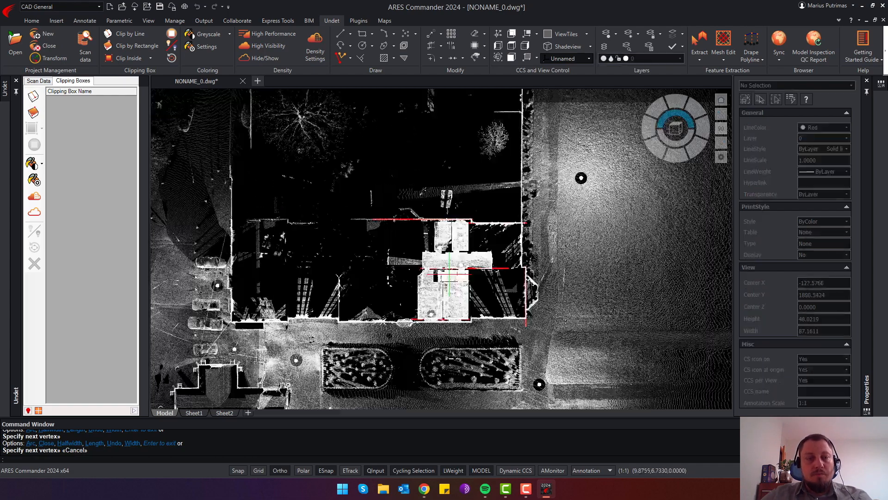
scroll(207, 305, up, 1)
key(Escape)
key(Escape)
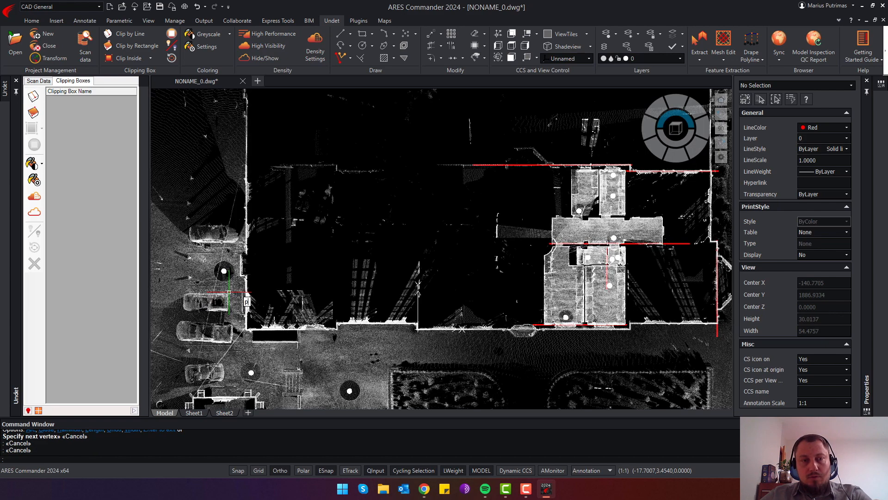
key(Return)
scroll(249, 158, up, 4)
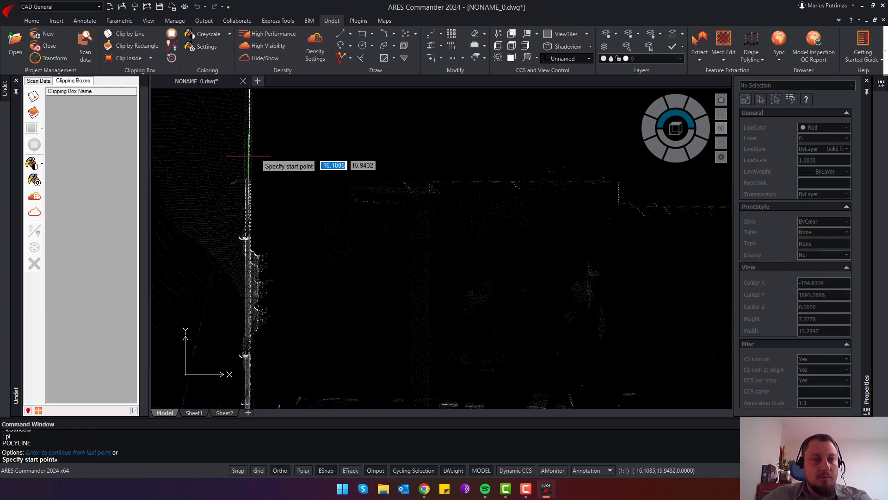
click(249, 156)
scroll(251, 248, down, 2)
middle_drag(256, 390, 254, 292)
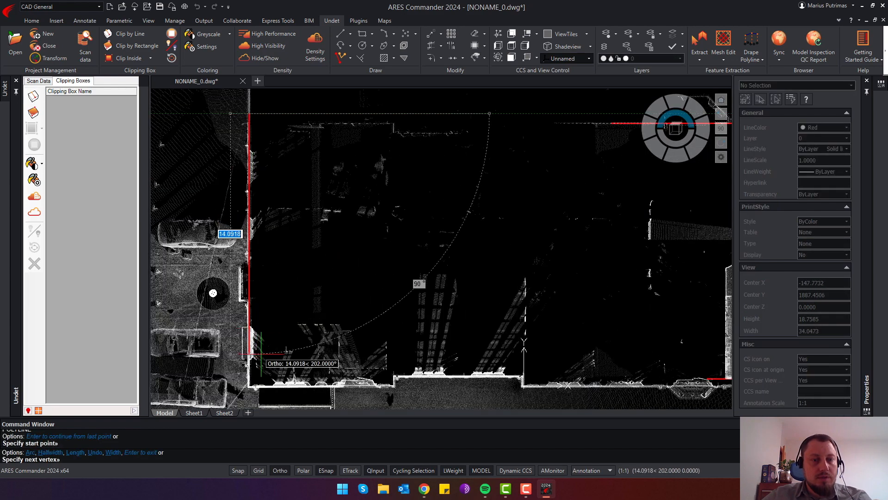
scroll(249, 395, up, 10)
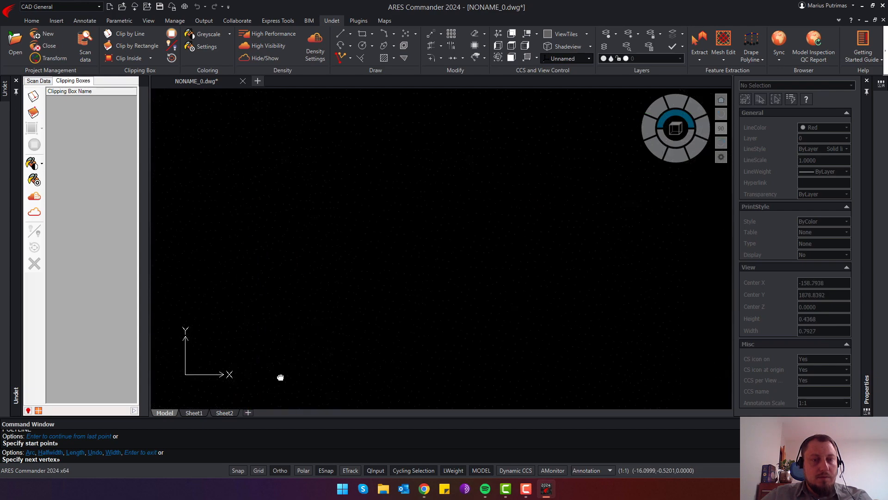
scroll(271, 187, down, 4)
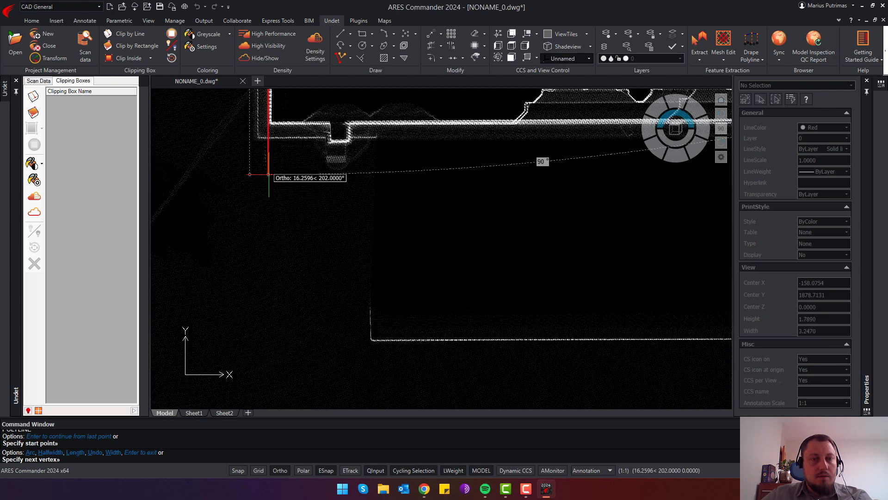
click(268, 144)
key(Escape)
Move the vertical end-wall polyline sideways onto the scan points of the wall's inner face
middle_drag(272, 214, 287, 360)
scroll(287, 223, down, 4)
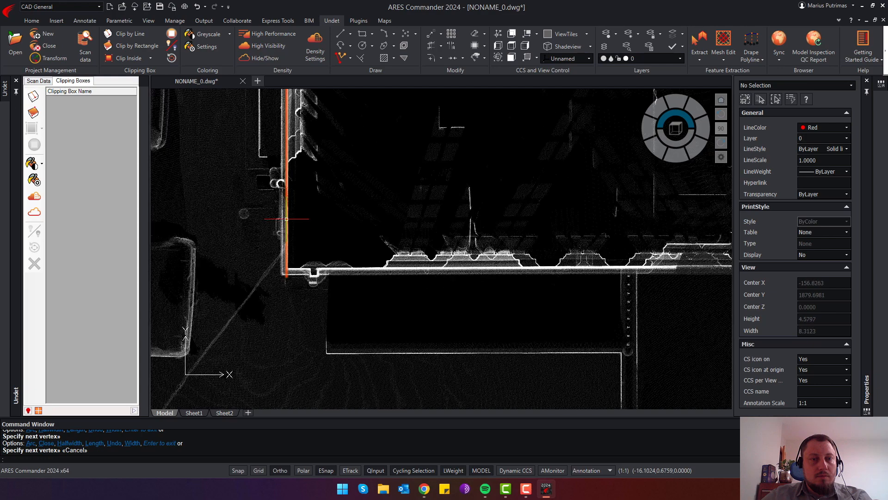
click(294, 206)
click(269, 209)
scroll(266, 239, up, 5)
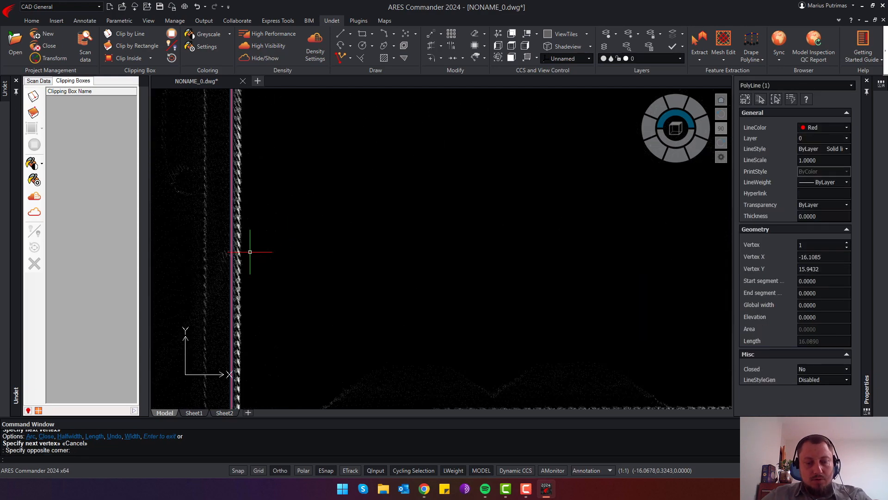
key(Return)
click(253, 253)
click(260, 254)
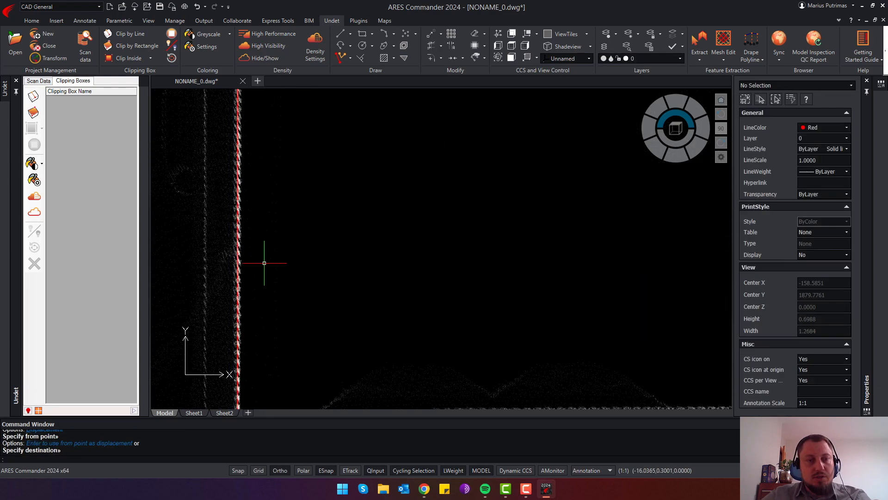
Examine the end wall's scan points along the moved polyline, from the facade corner up to the rear
scroll(264, 269, down, 3)
key(Escape)
scroll(262, 287, down, 2)
middle_drag(261, 213, 284, 474)
middle_drag(294, 194, 294, 369)
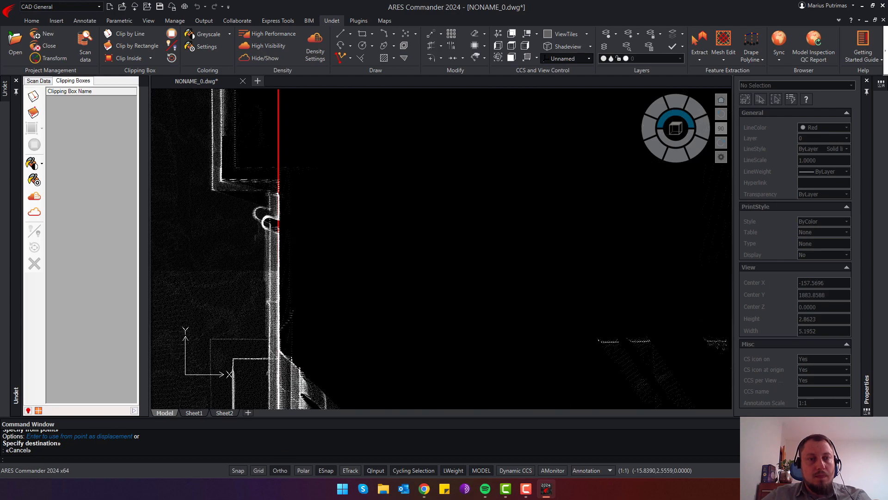
scroll(301, 204, down, 2)
scroll(301, 204, down, 1)
middle_drag(301, 166, 310, 377)
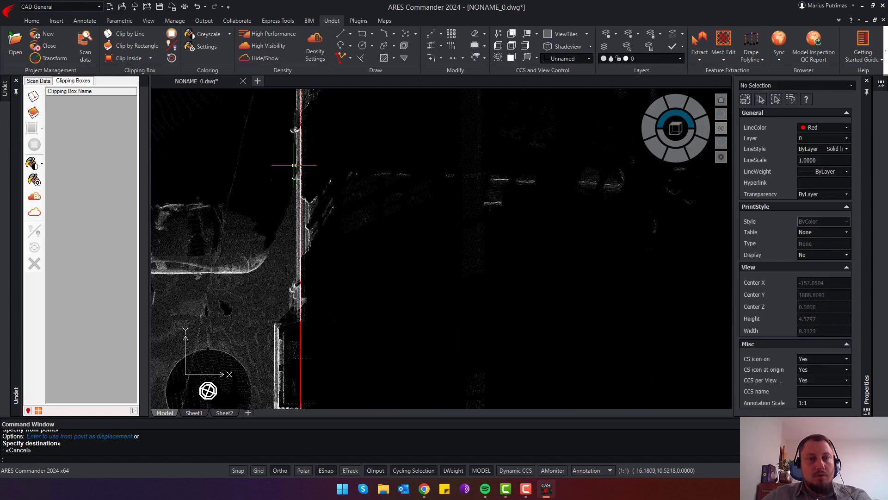
scroll(298, 165, up, 3)
scroll(315, 160, down, 3)
middle_drag(310, 148, 310, 350)
scroll(304, 152, down, 1)
scroll(307, 133, up, 4)
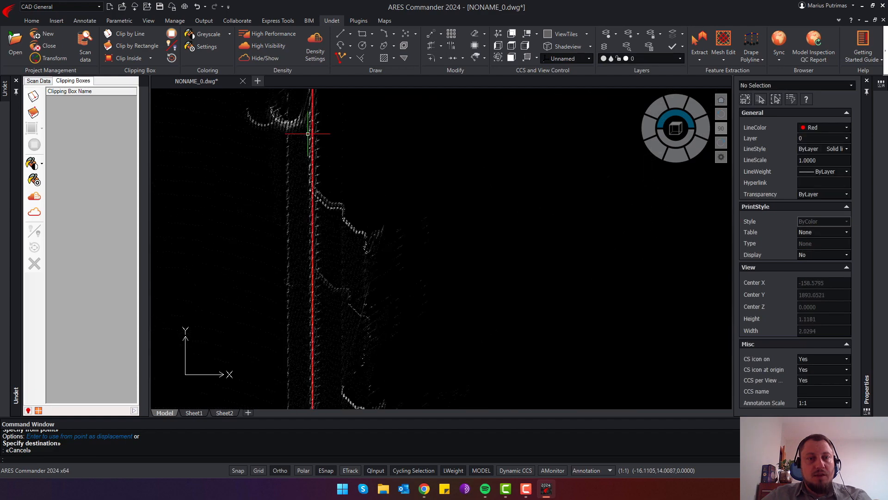
scroll(314, 144, down, 1)
Delete all the red check lines and polylines drawn over the building
scroll(315, 145, down, 10)
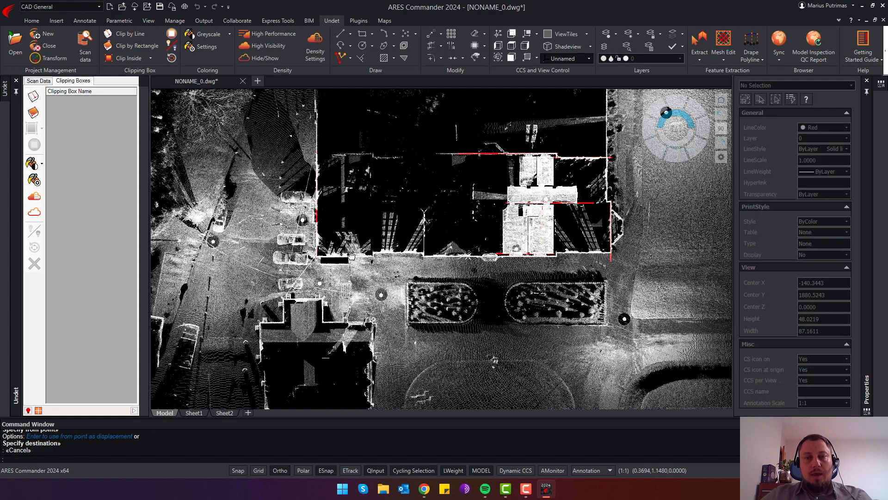
middle_drag(351, 256, 263, 267)
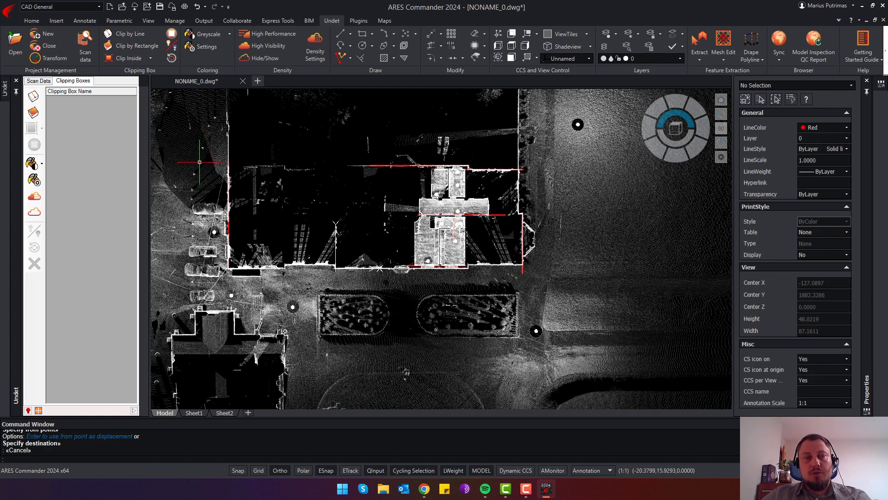
click(210, 137)
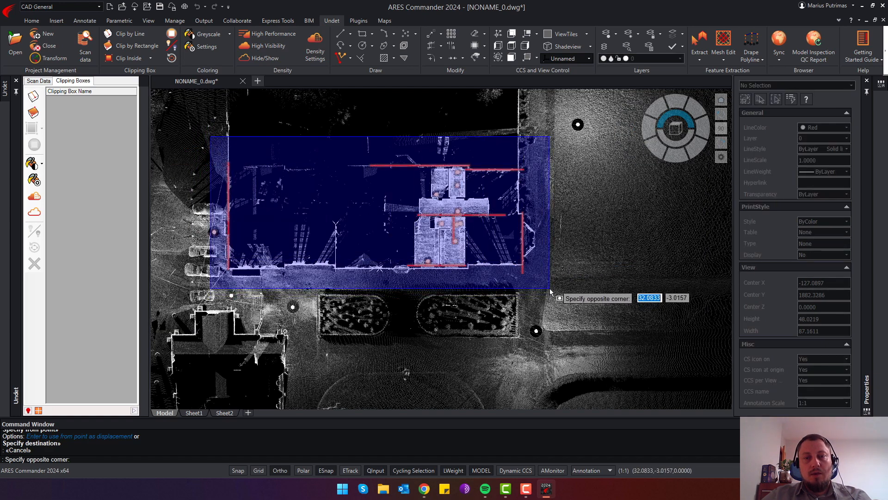
click(525, 288)
key(Delete)
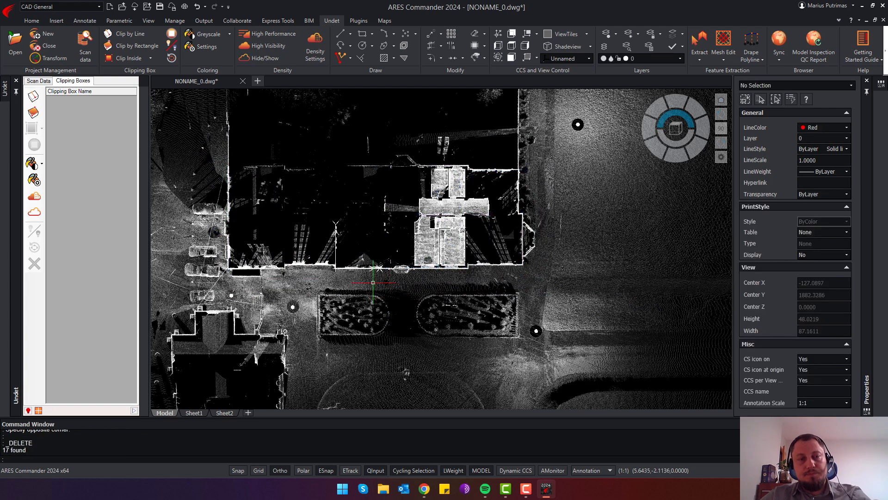
Draw a rectangle enclosing the main building, with margins beyond its end walls, rear wall and facade
click(363, 36)
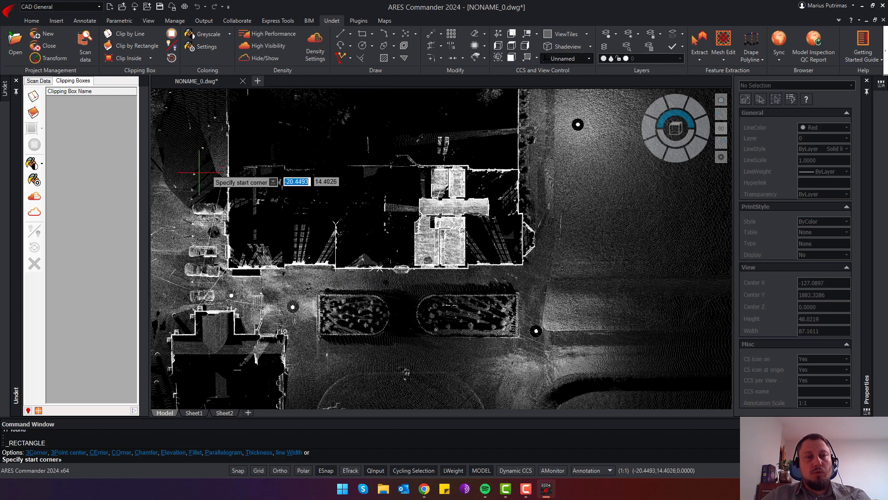
click(198, 139)
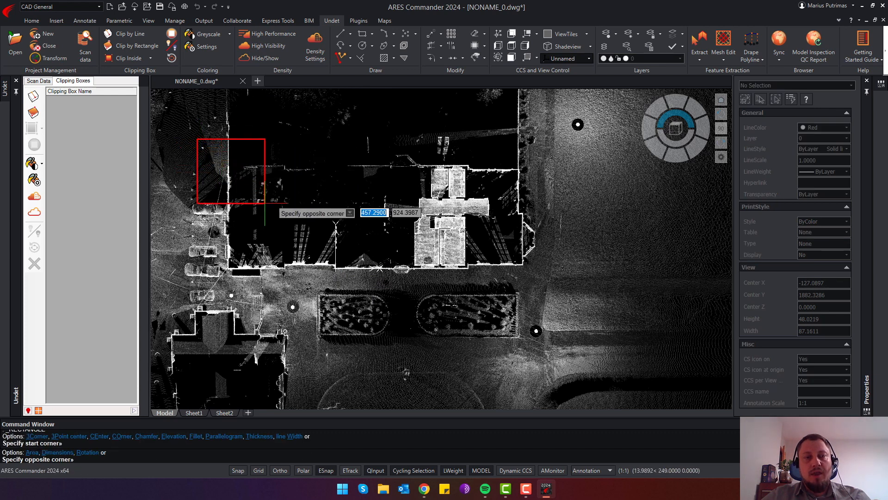
click(560, 292)
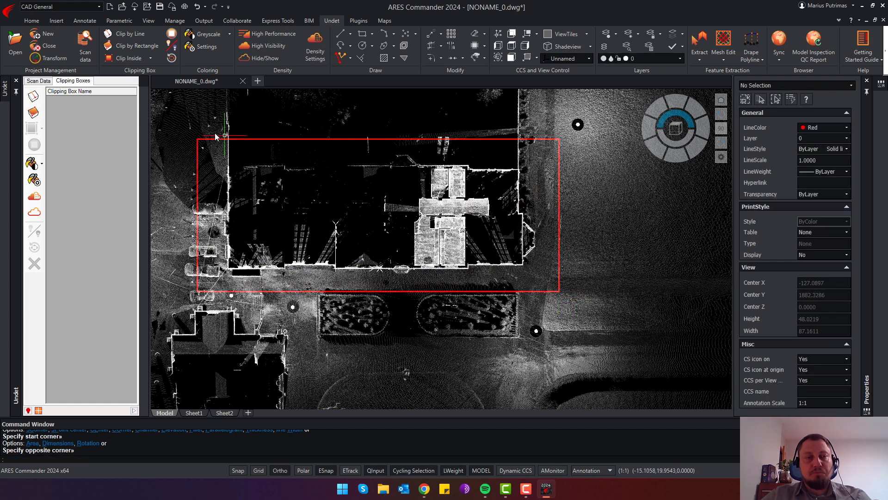
Align the coordinate system and view to the rectangle's facade-side edge, with the origin at its left corner and X towards its right corner
click(528, 60)
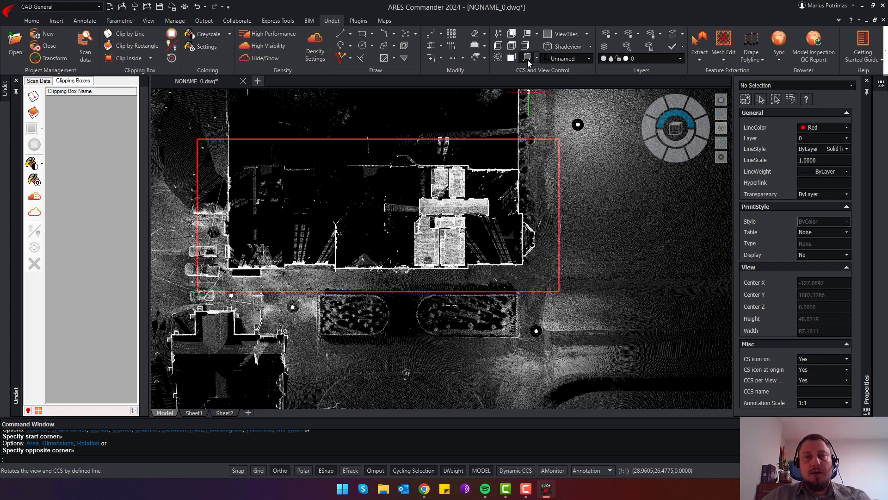
click(198, 291)
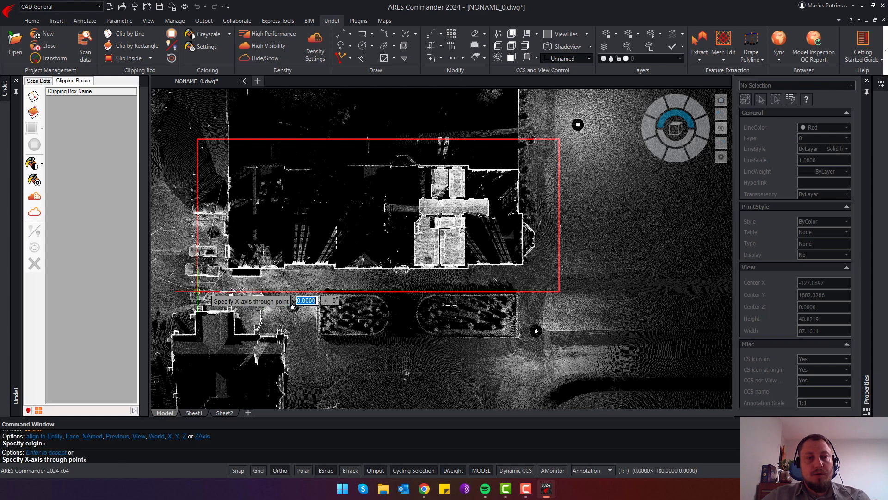
click(559, 291)
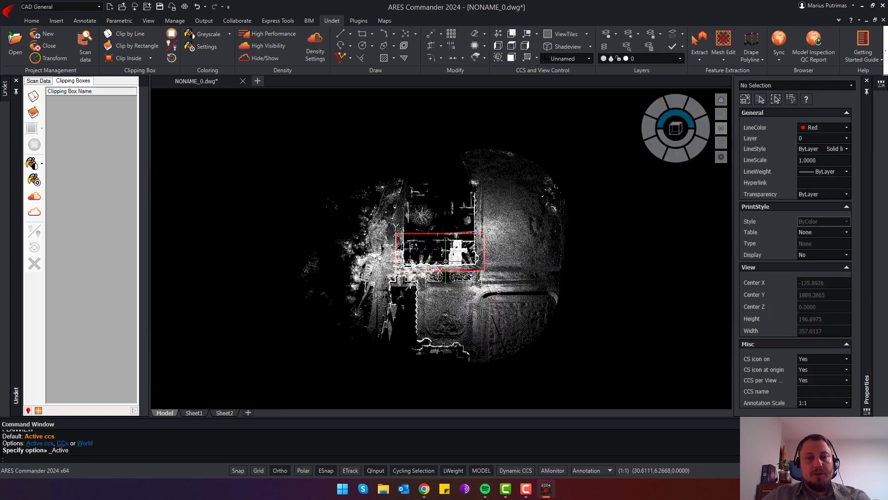
scroll(439, 255, up, 2)
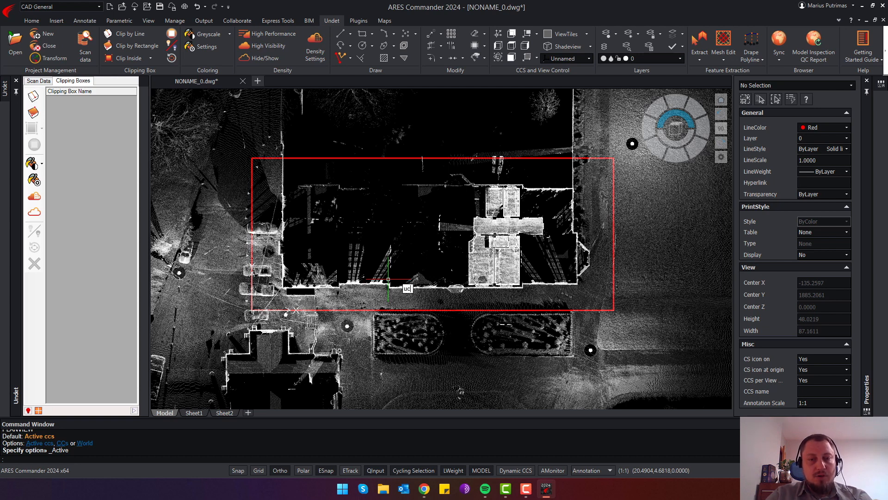
Save the current coordinate system as a named CCS called "Floor plan"
text(s)
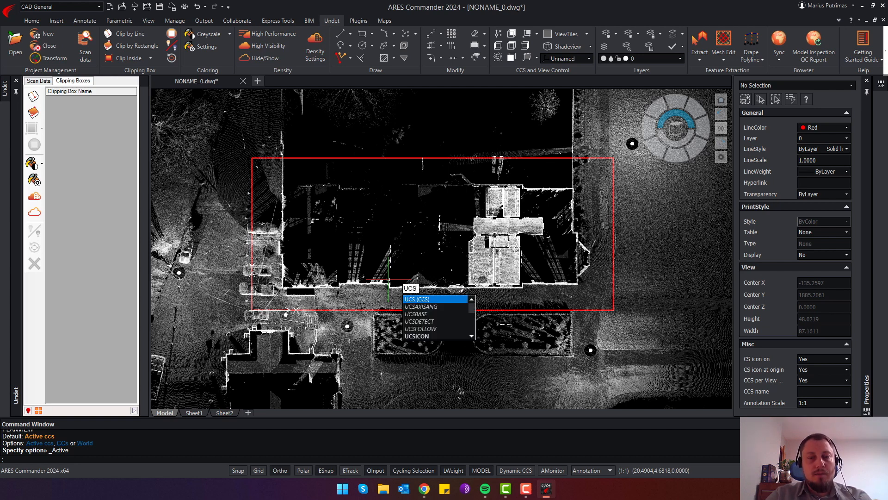
key(Return)
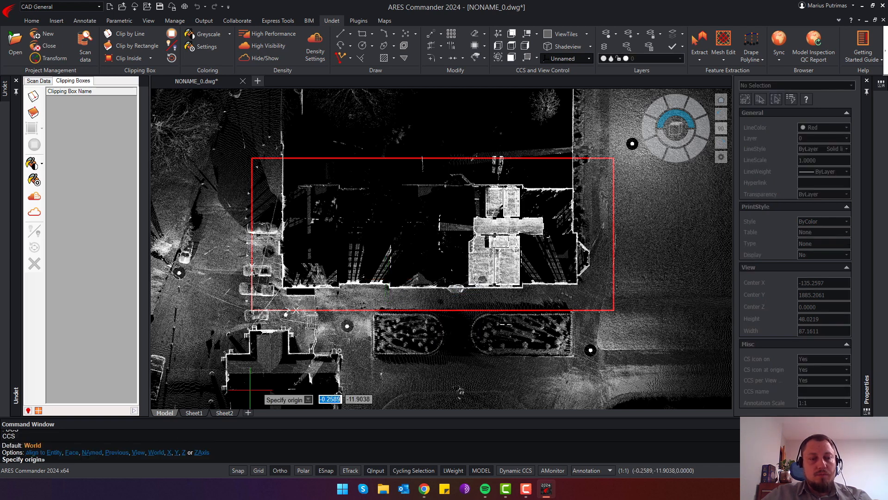
text(na)
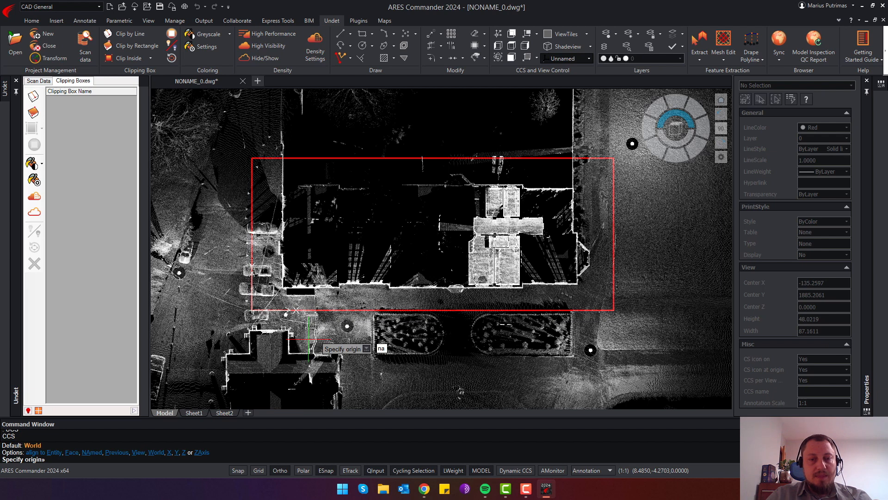
key(Return)
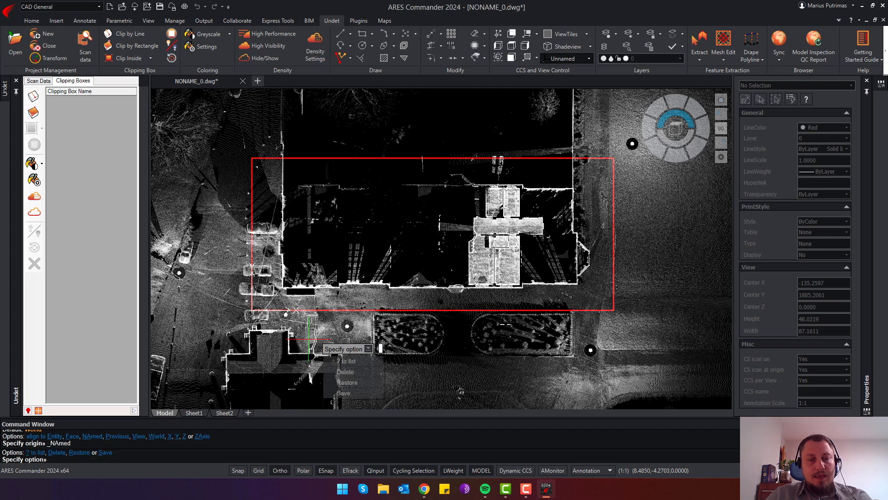
key(Return)
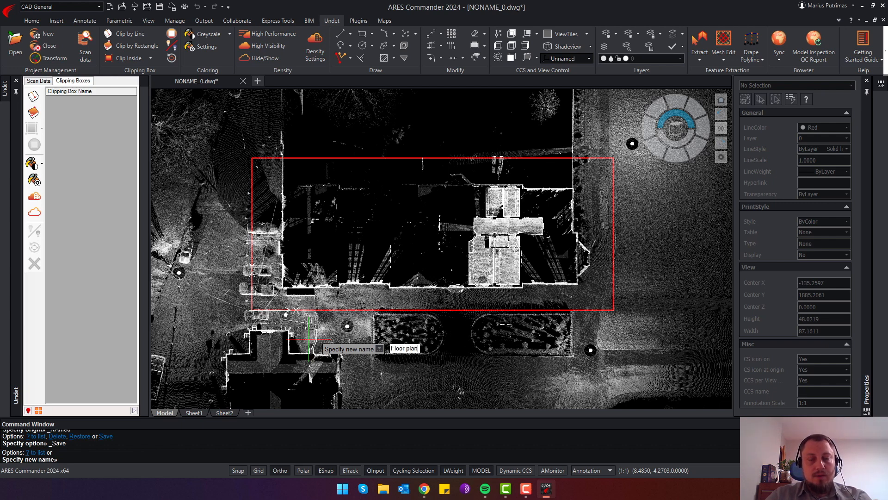
text(Floor plan)
key(Return)
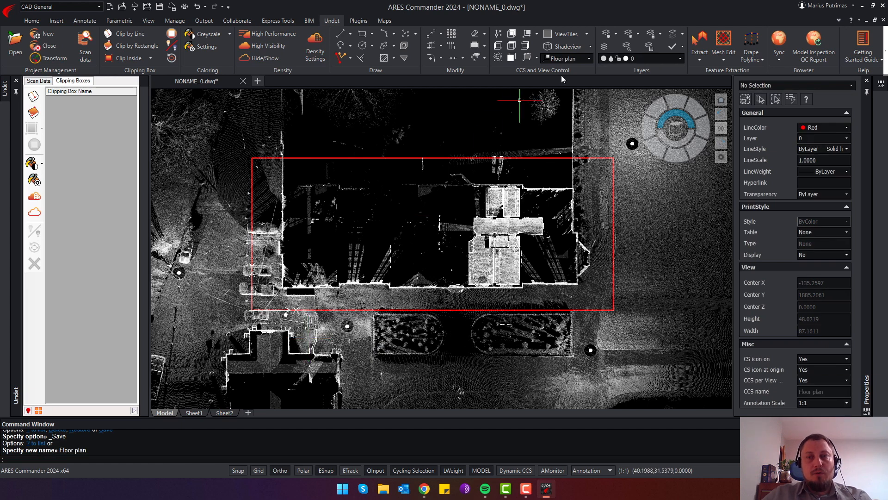
Switch to the World CCS in top view, and return to the saved Floor plan CCS in its own top view
click(589, 60)
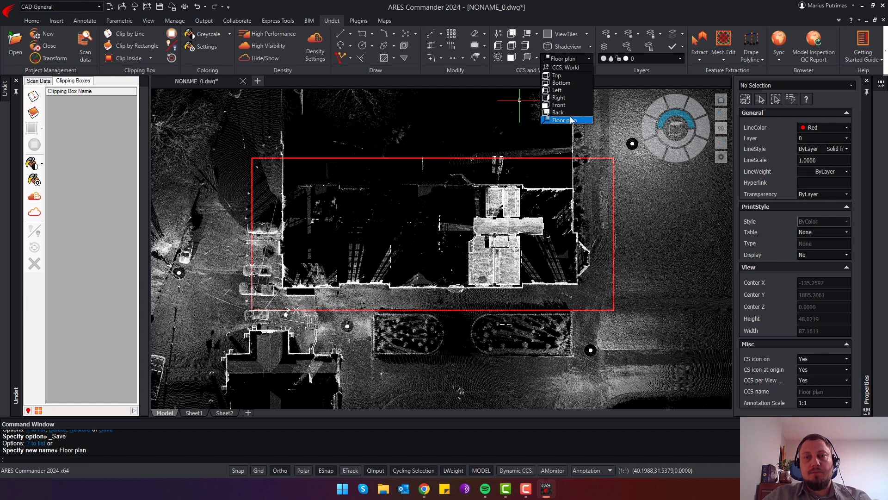
click(565, 68)
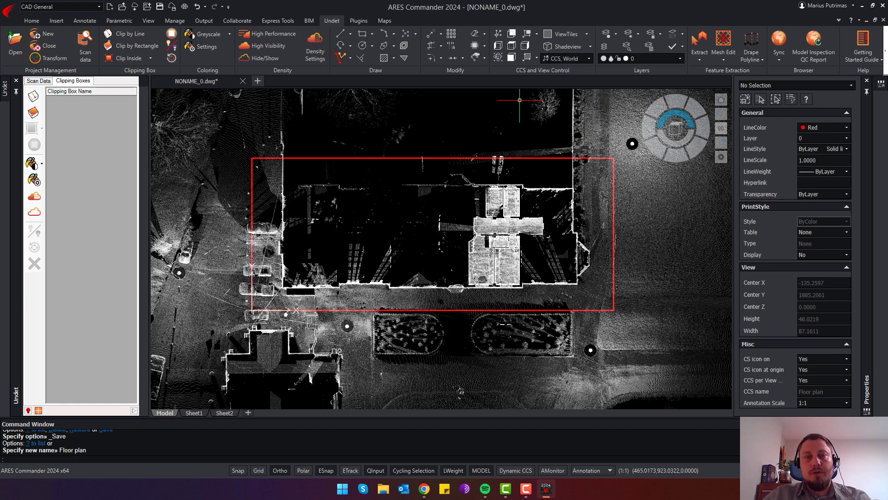
click(514, 48)
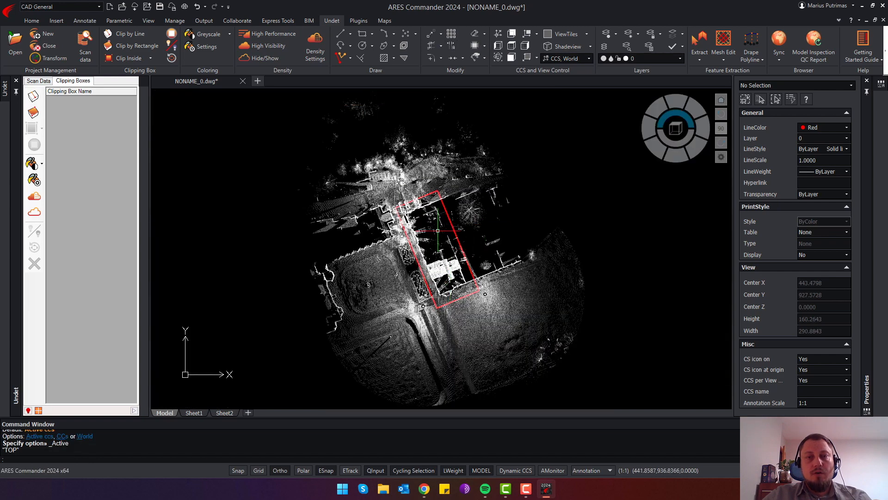
click(590, 59)
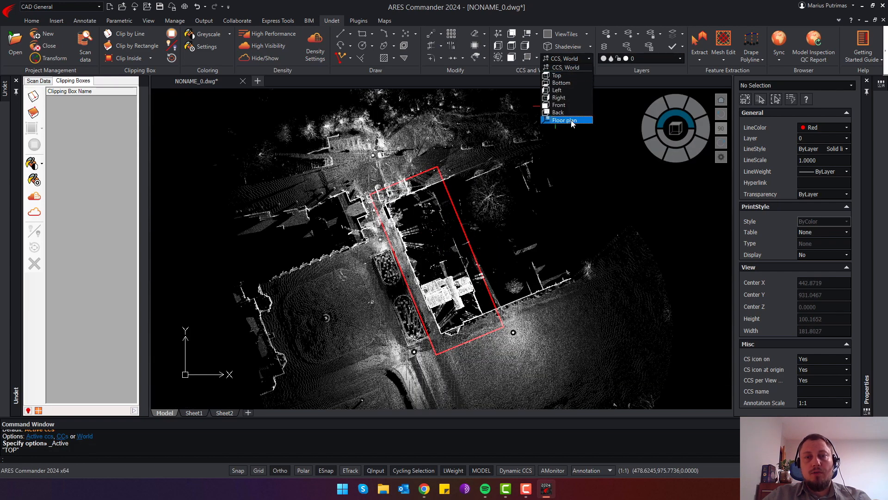
click(571, 121)
click(514, 47)
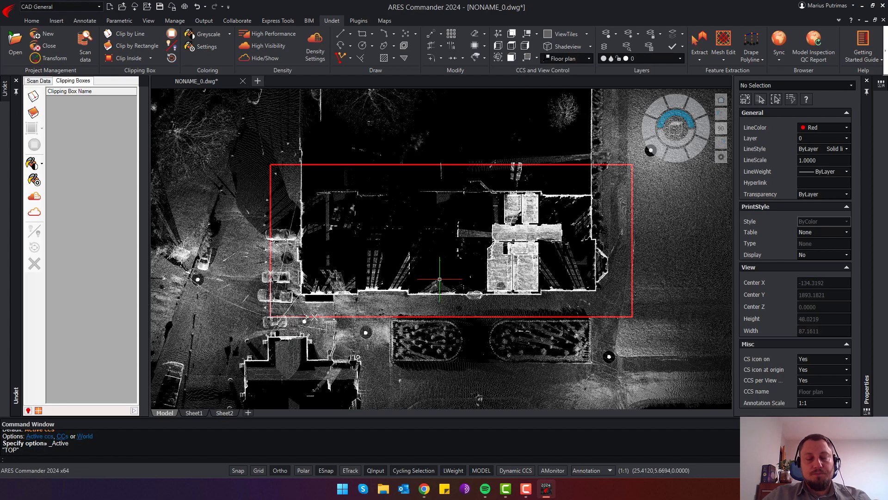
Examine the red rectangle and its coordinate axes in 3D against the scanned building from several oblique angles
scroll(440, 278, down, 5)
shift+middle_drag(492, 333, 491, 332)
shift+middle_drag(410, 261, 436, 304)
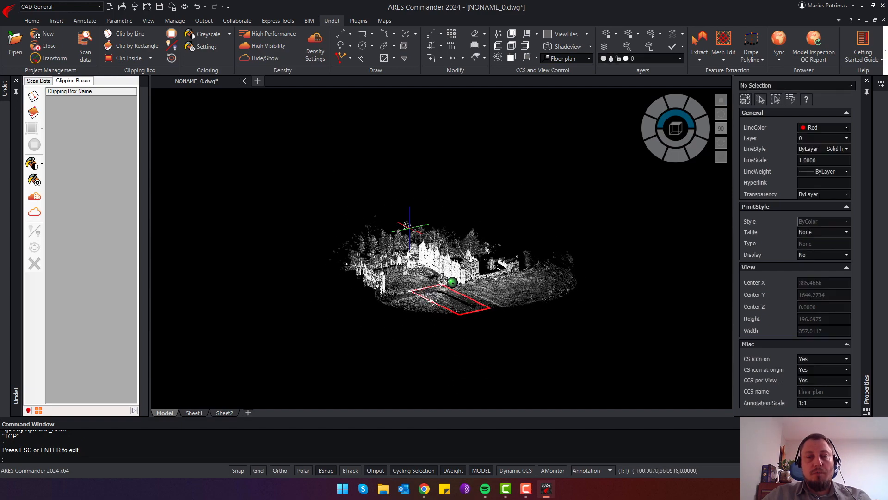
key(Escape)
scroll(416, 296, up, 4)
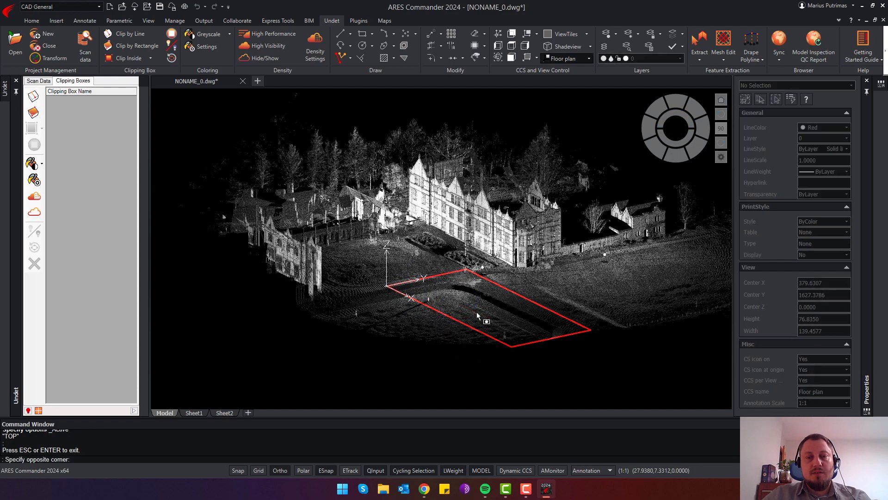
click(456, 325)
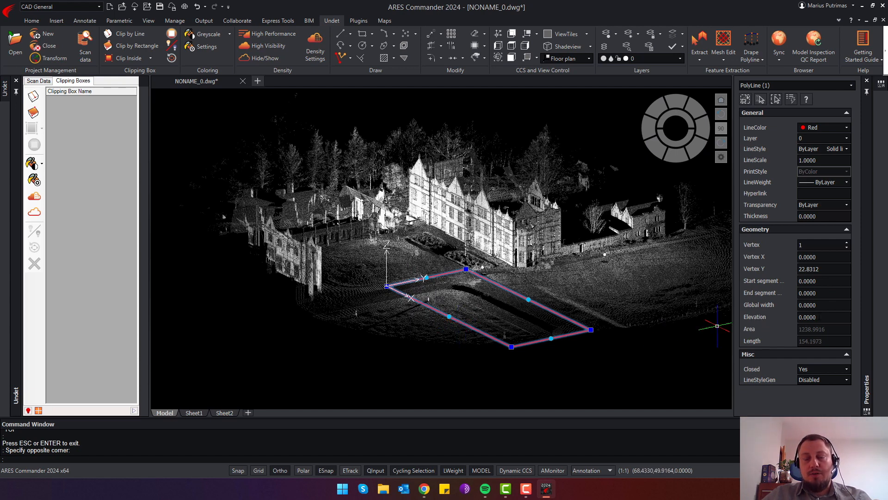
key(Escape)
key(Escape)
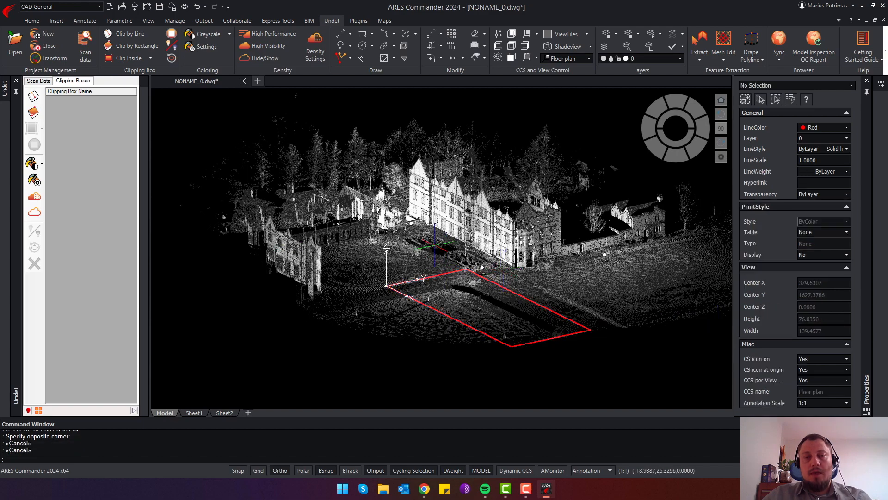
shift+middle_drag(435, 245, 479, 274)
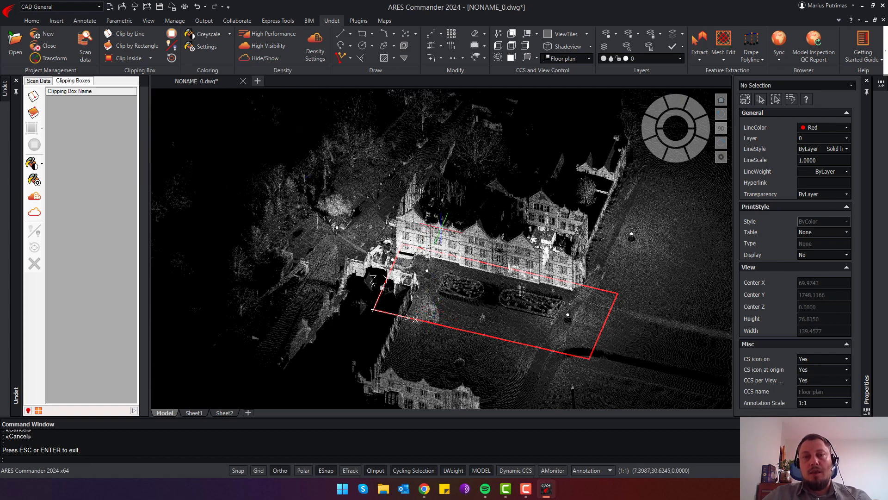
shift+middle_drag(494, 264, 463, 250)
Restore the Floor plan CCS and return from the 3D view to a straight top view
click(590, 59)
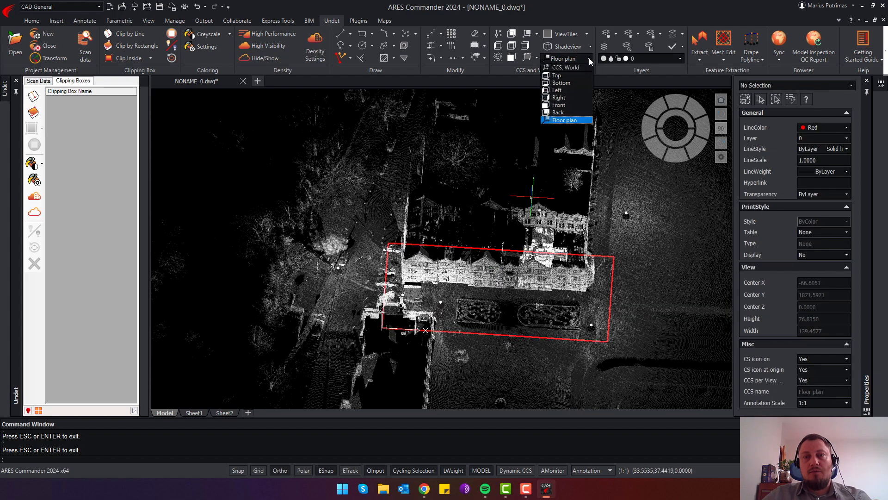
click(571, 121)
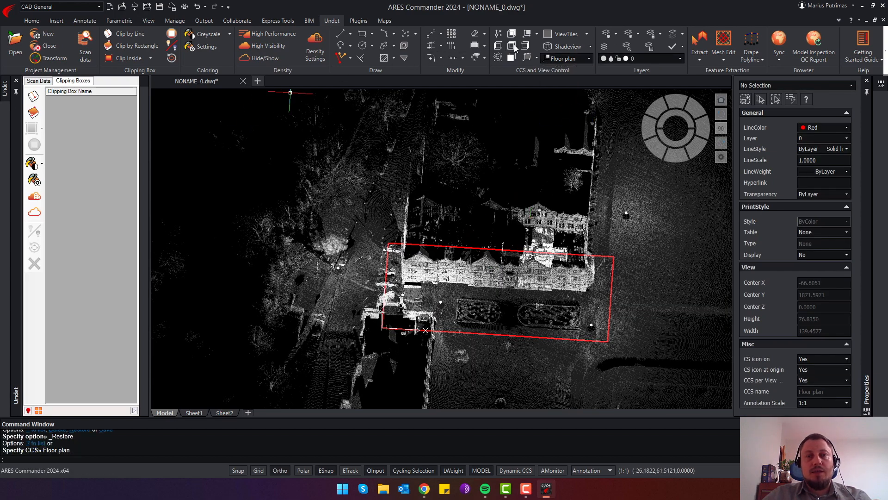
click(512, 46)
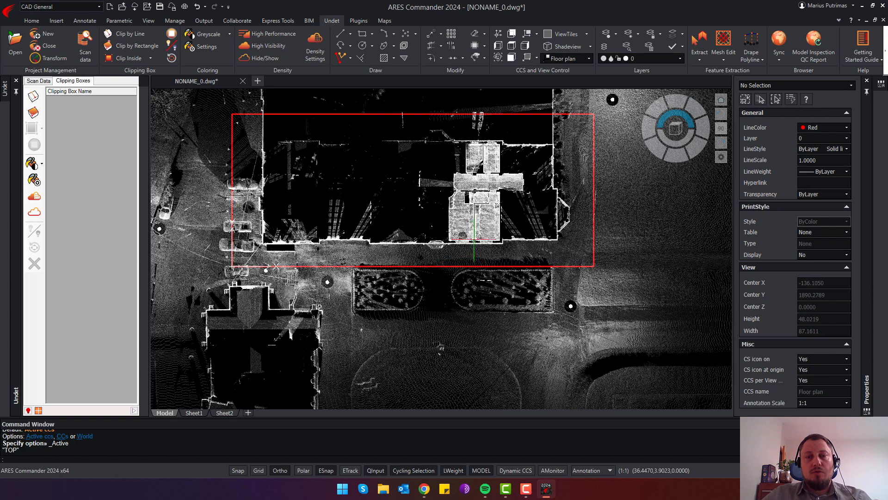
Trace the facade with a polyline from the central recess corner, about 19.9 units along the wall and about 0.56 units into the next step
scroll(359, 243, up, 8)
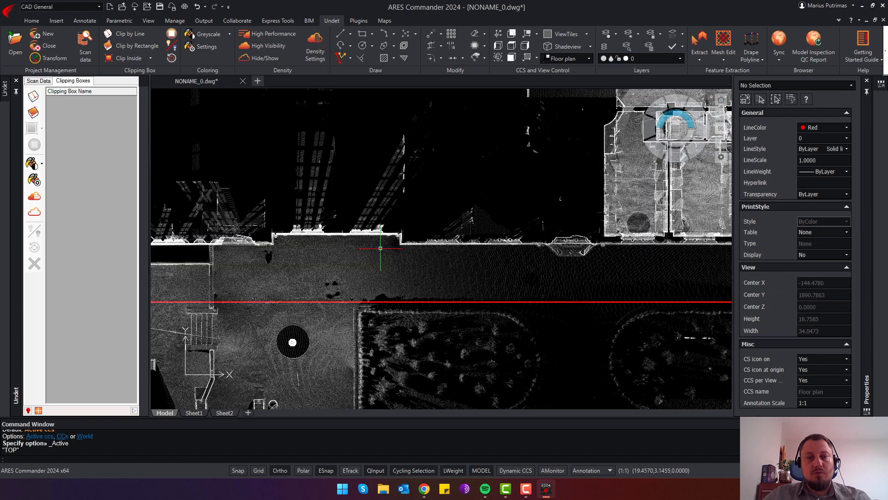
key(Escape)
key(Escape)
text(pl)
key(Return)
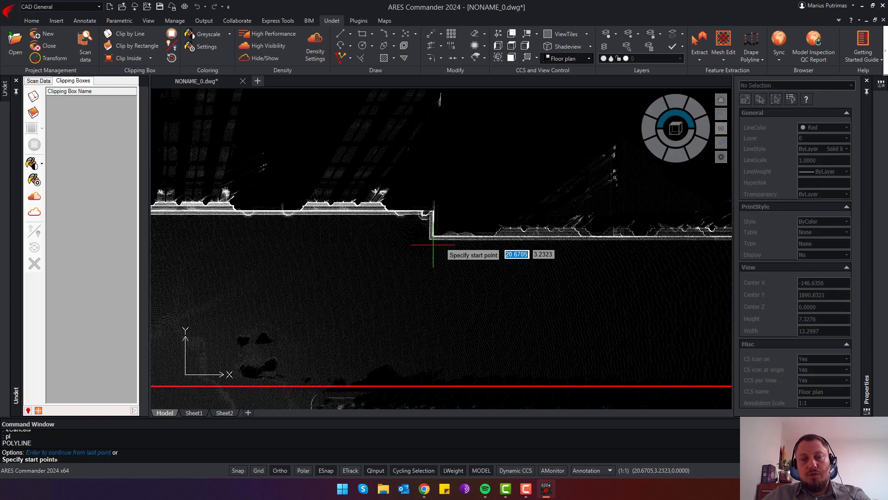
scroll(436, 238, up, 5)
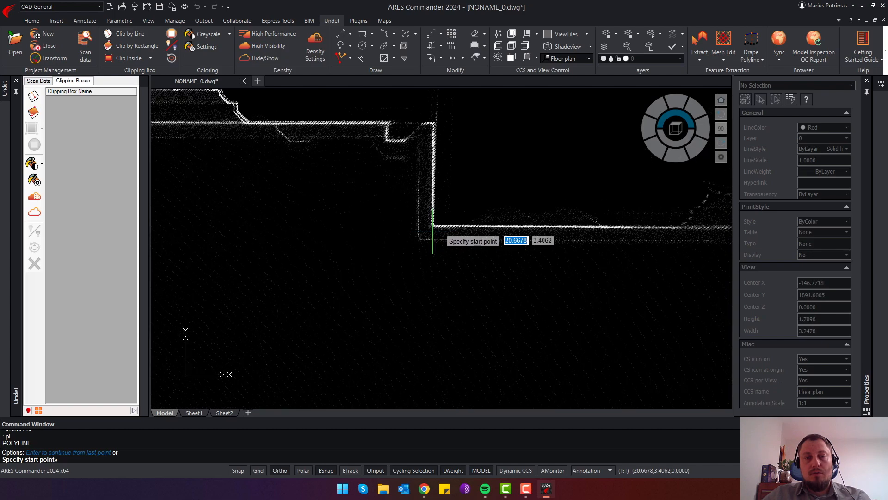
click(434, 226)
scroll(434, 232, down, 11)
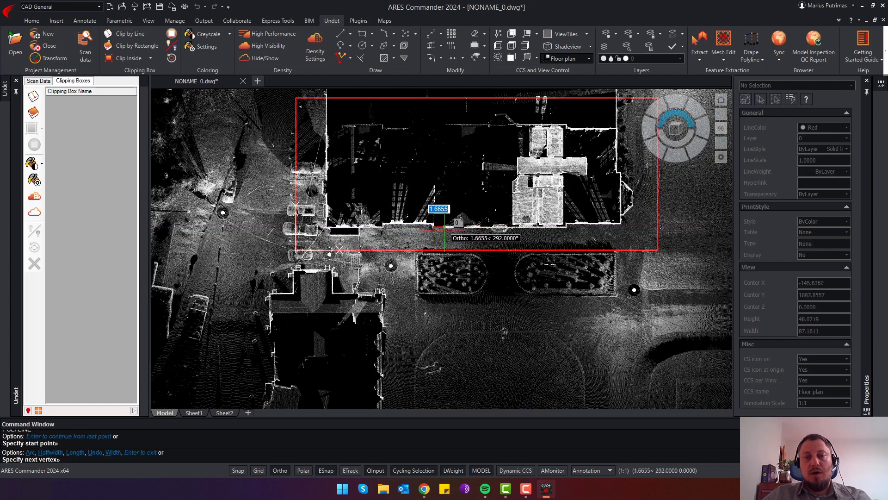
scroll(517, 225, up, 4)
scroll(516, 225, up, 7)
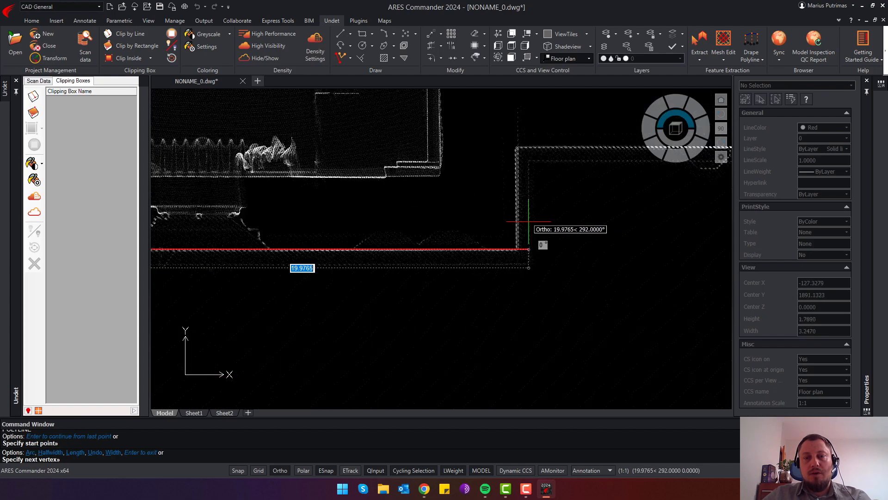
click(517, 227)
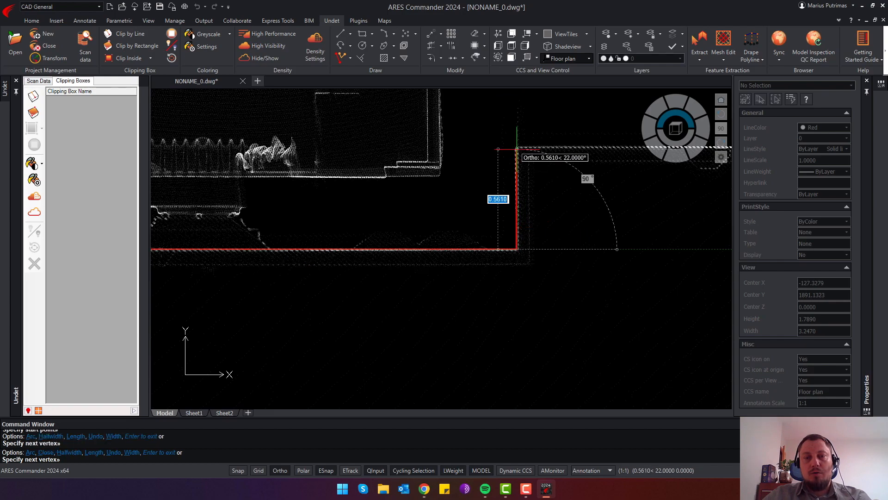
click(517, 148)
Continue the polyline about 8.17 units along the facade to the end corner and about 8.75 units up the end wall past the bay, and finish it
scroll(517, 148, down, 12)
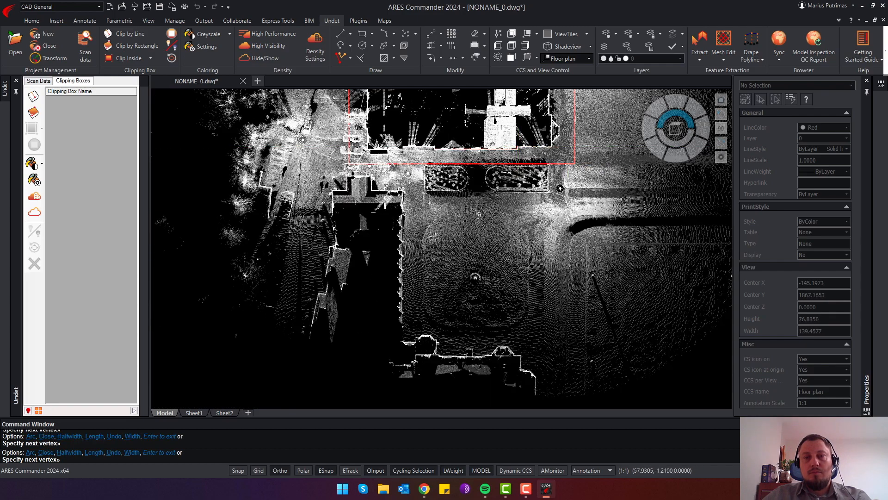
scroll(496, 179, up, 10)
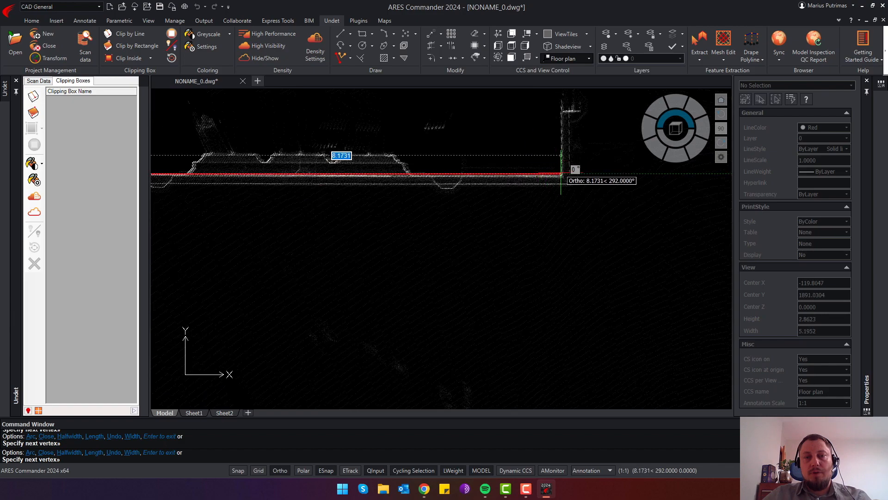
click(562, 174)
scroll(561, 174, down, 8)
scroll(565, 152, up, 2)
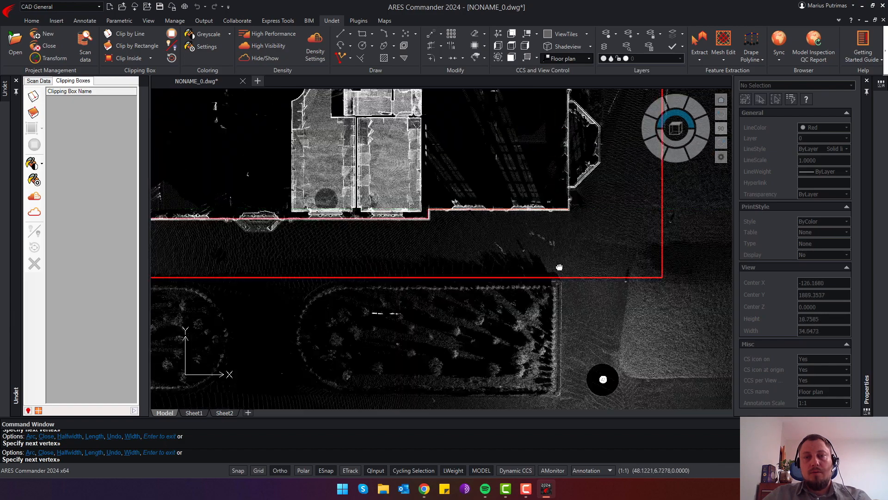
scroll(566, 152, up, 5)
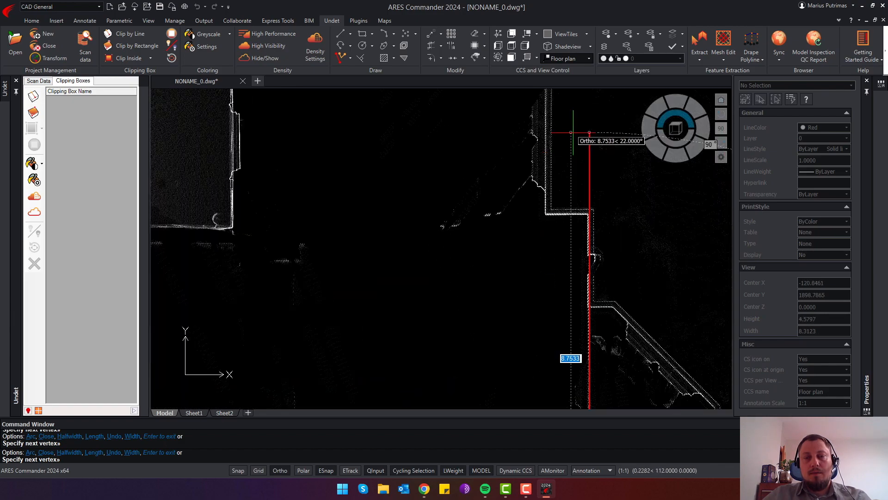
key(Escape)
scroll(522, 226, down, 5)
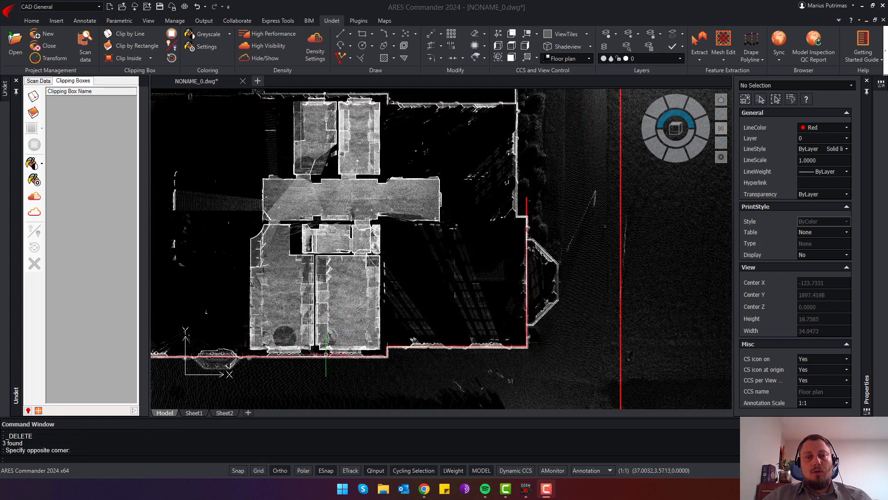
scroll(319, 343, up, 4)
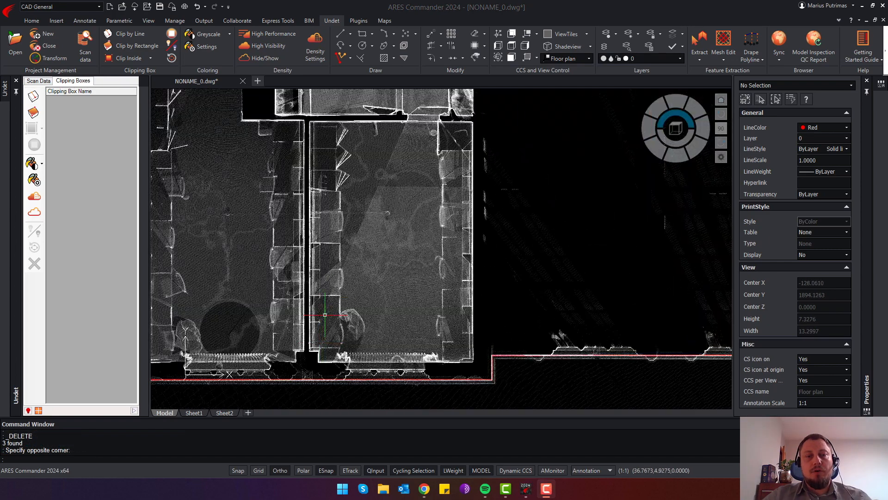
Draw a rectangle along the inner wall faces of the right-hand room, from its upper-left corner to the lower-right corner beside the facade step
click(321, 164)
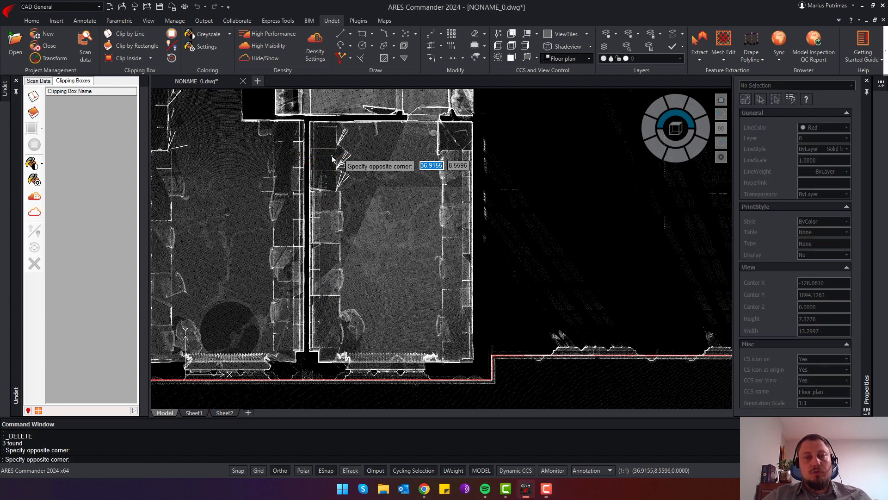
click(321, 163)
text(rec)
key(Return)
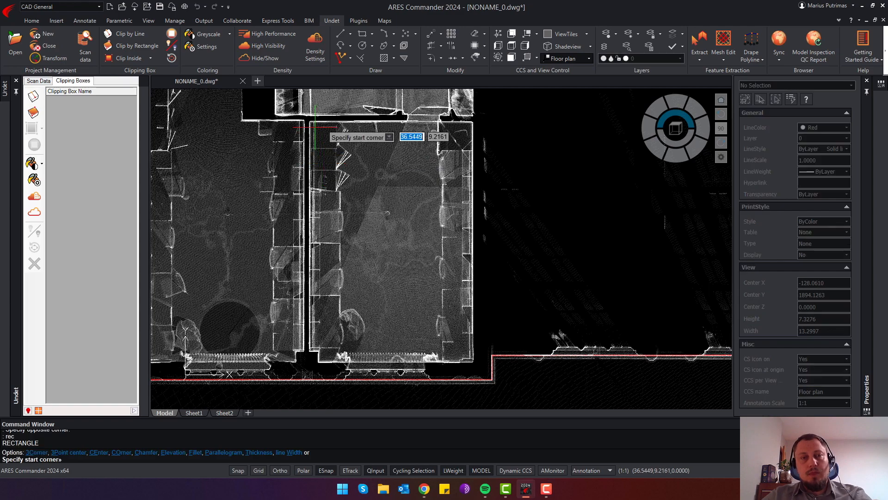
scroll(303, 121, up, 4)
click(301, 119)
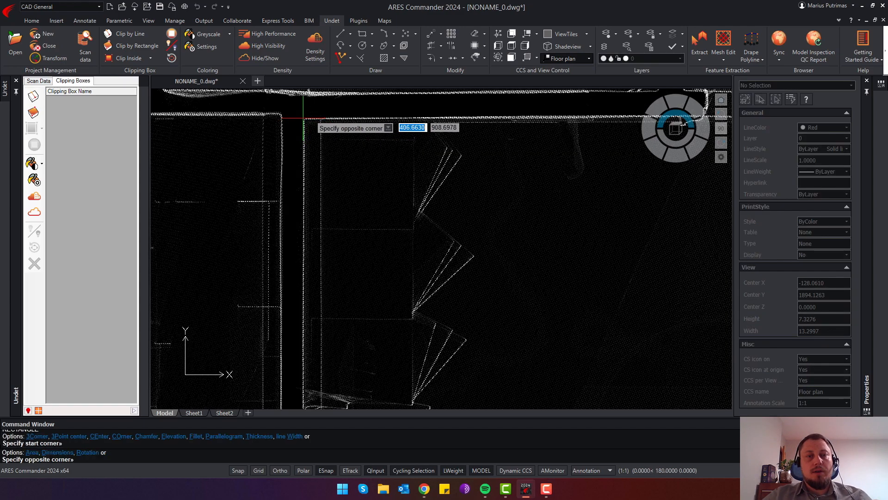
scroll(301, 119, down, 5)
scroll(451, 319, up, 5)
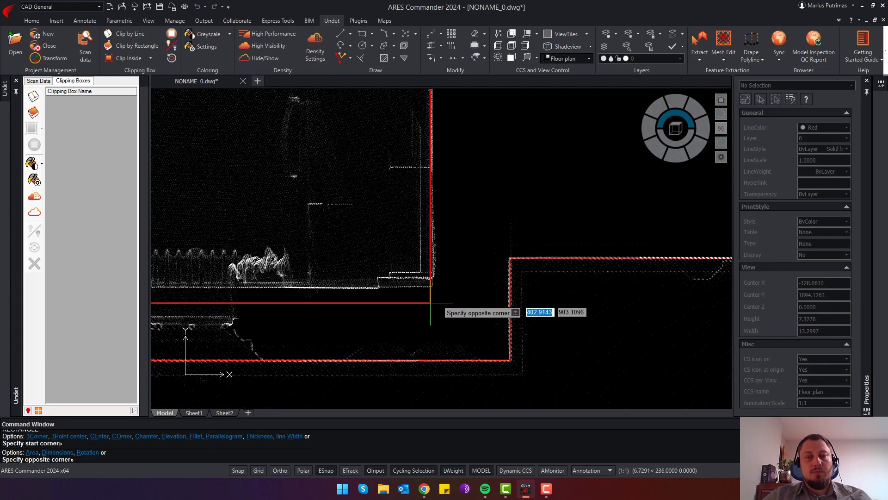
click(437, 280)
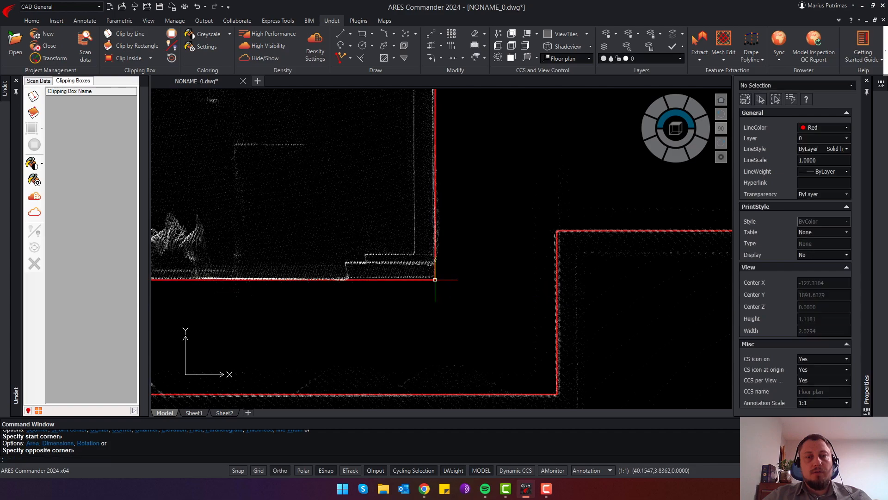
scroll(437, 280, down, 5)
key(Escape)
Draw a rectangle over the adjoining left-hand room, from its corner at the dividing wall to the diagonally opposite corner near the facade
scroll(442, 262, up, 8)
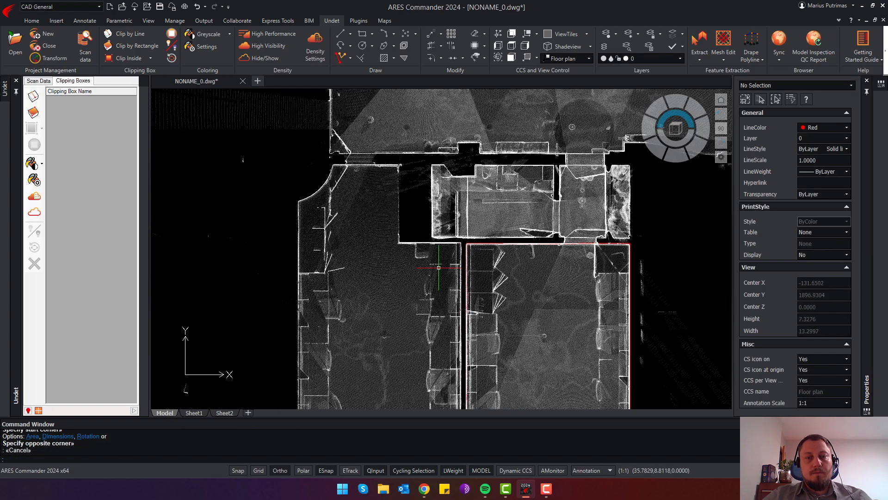
key(Return)
click(498, 202)
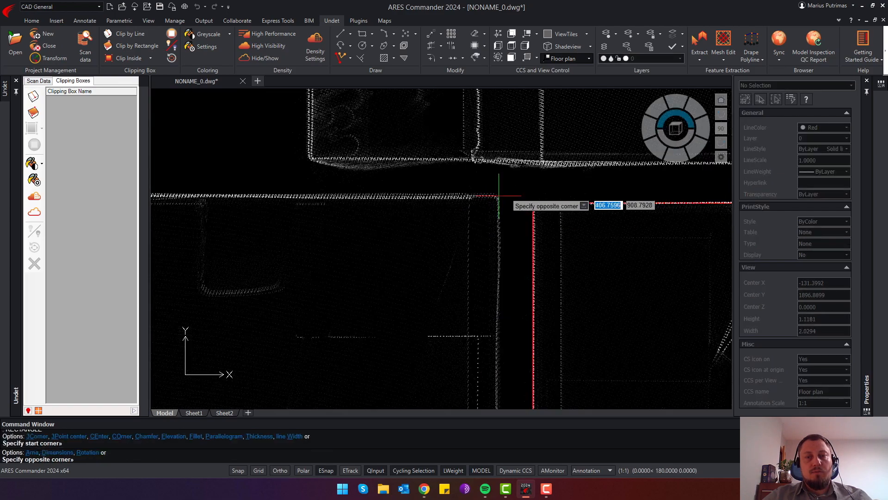
scroll(411, 245, down, 8)
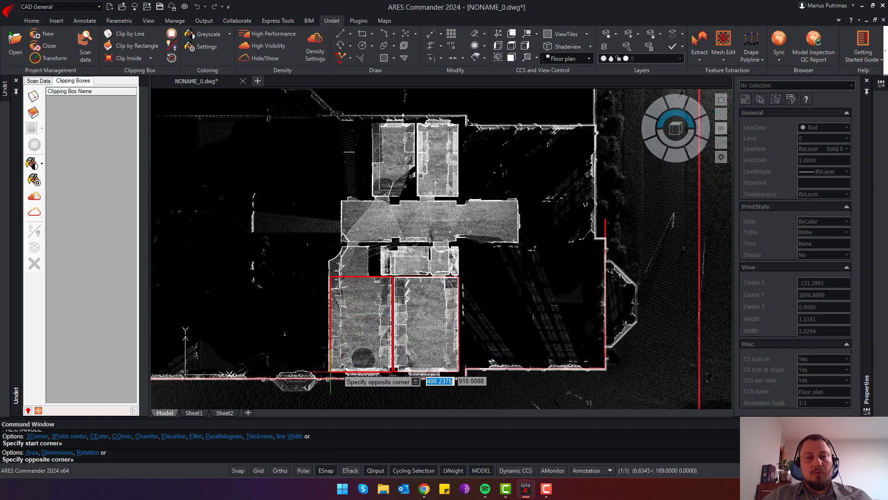
scroll(331, 372, up, 6)
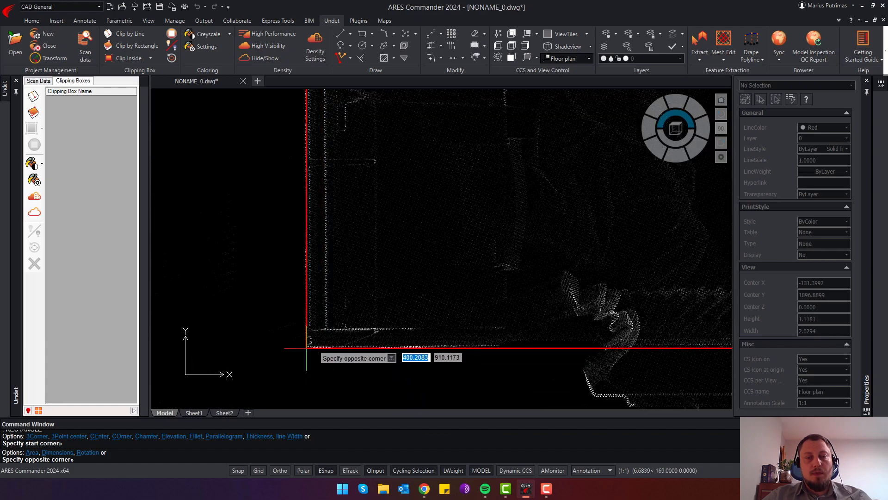
click(308, 349)
Draw a rectangle around the pier at the facade end of the dividing wall, overlapping both room outlines and extending below them
scroll(308, 349, down, 3)
middle_drag(291, 307, 155, 286)
middle_drag(305, 293, 173, 301)
key(Return)
click(482, 255)
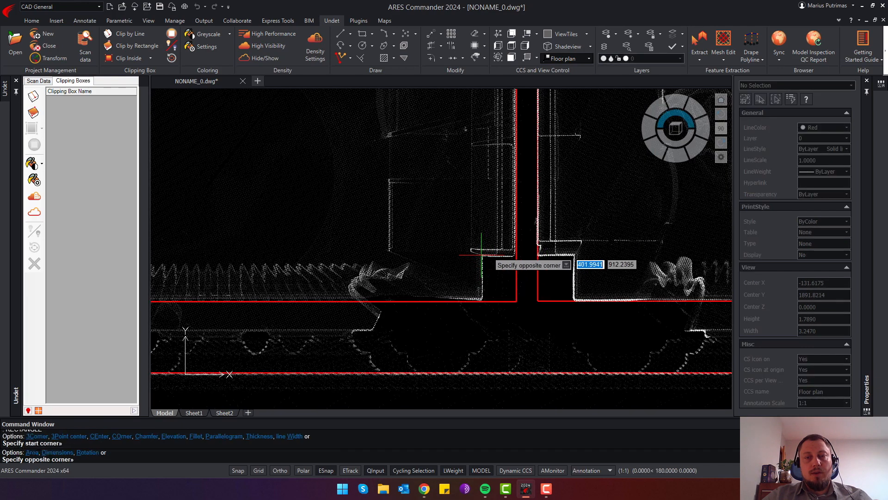
click(574, 321)
key(Escape)
key(Escape)
Trim the overlapping segments of the pier rectangle and both room outlines, leaving only the stepped wall corners around the pier
text(tr)
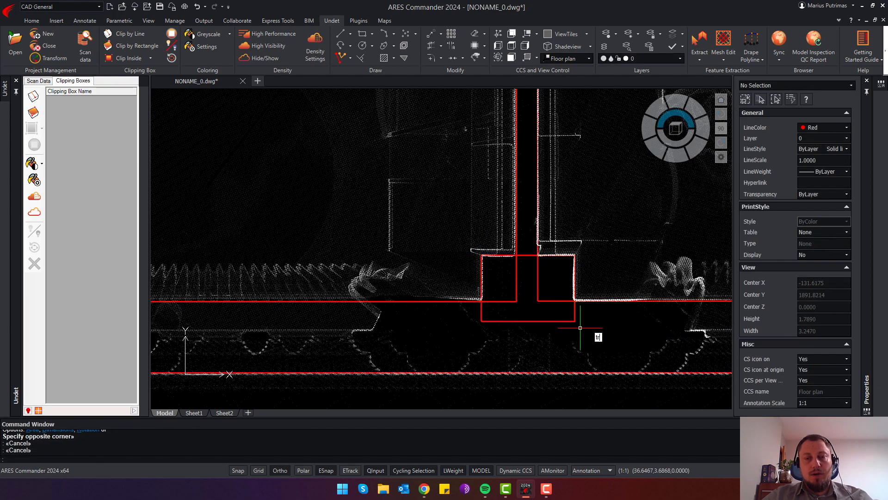
key(Return)
key(Return)
click(585, 329)
click(573, 318)
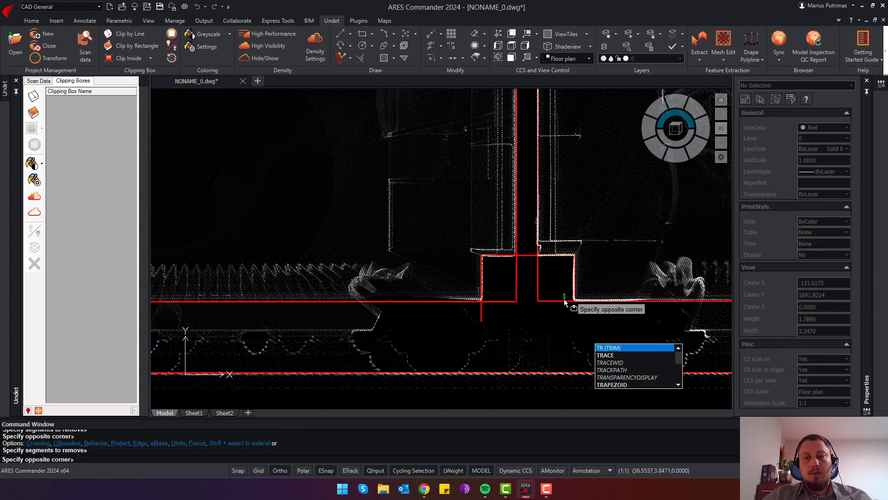
click(546, 273)
click(506, 281)
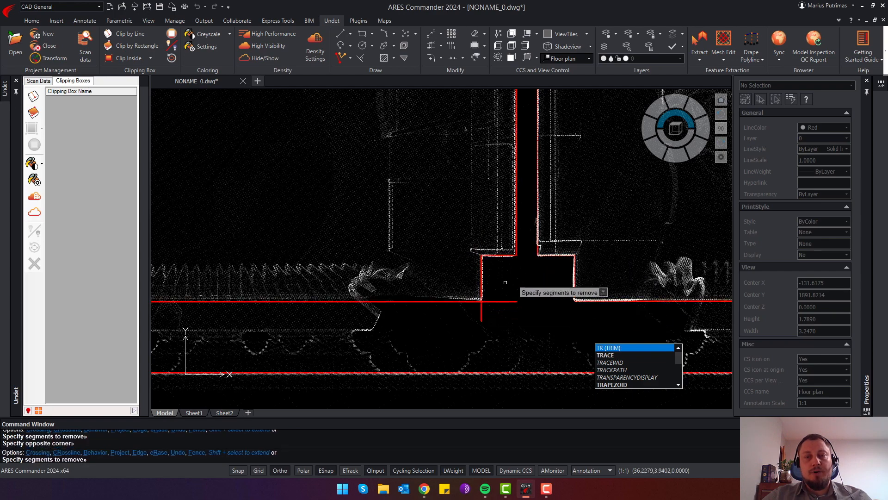
click(487, 316)
click(471, 314)
key(Escape)
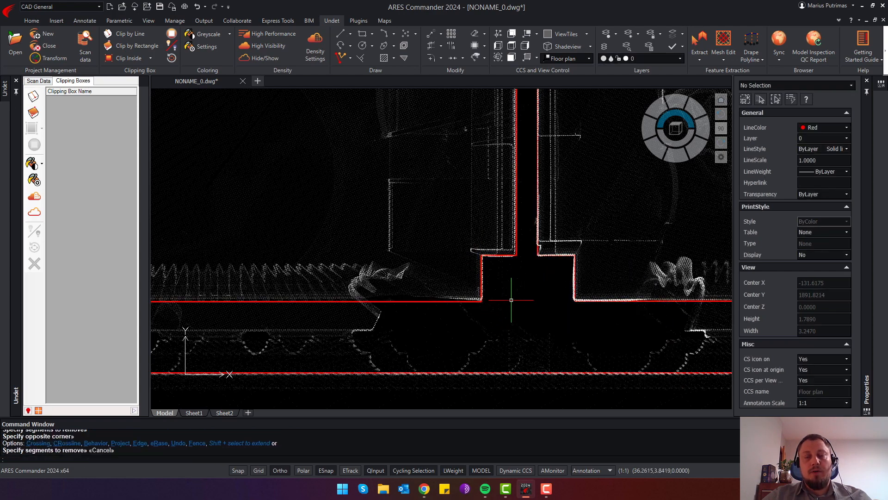
Hide the point cloud to check the traced room and facade lines alone, and show it again
scroll(509, 299, down, 4)
scroll(438, 298, down, 2)
click(34, 212)
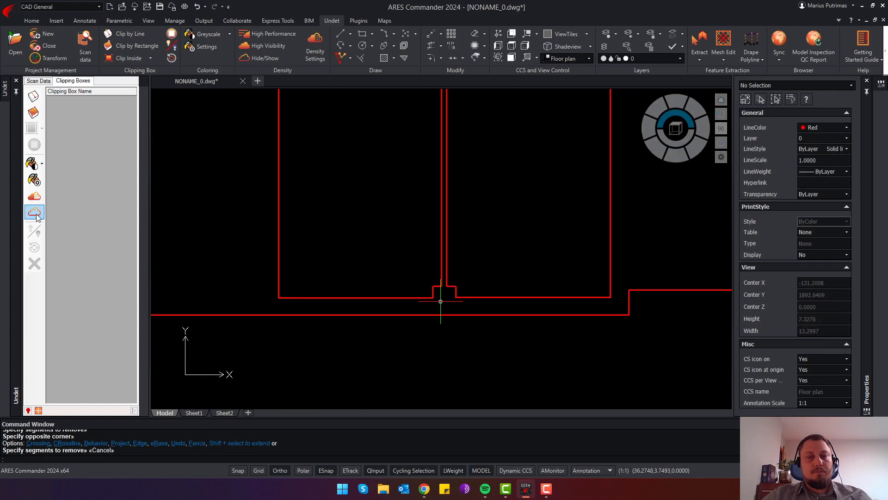
click(34, 213)
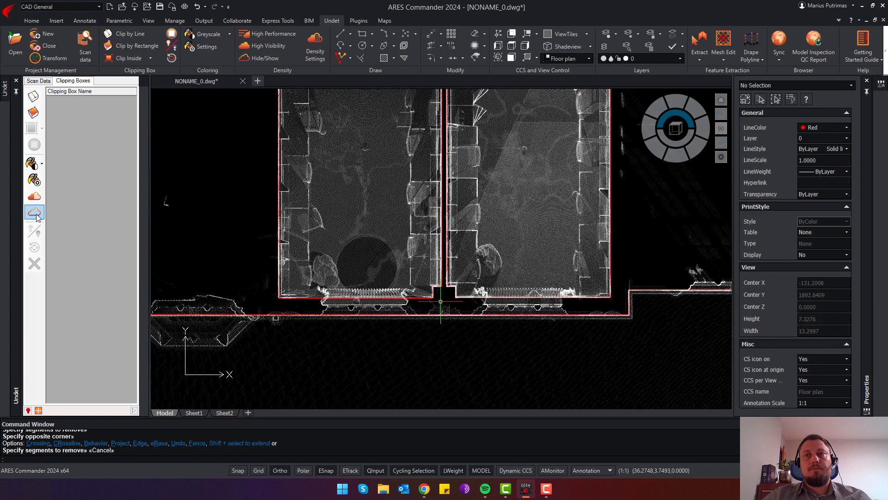